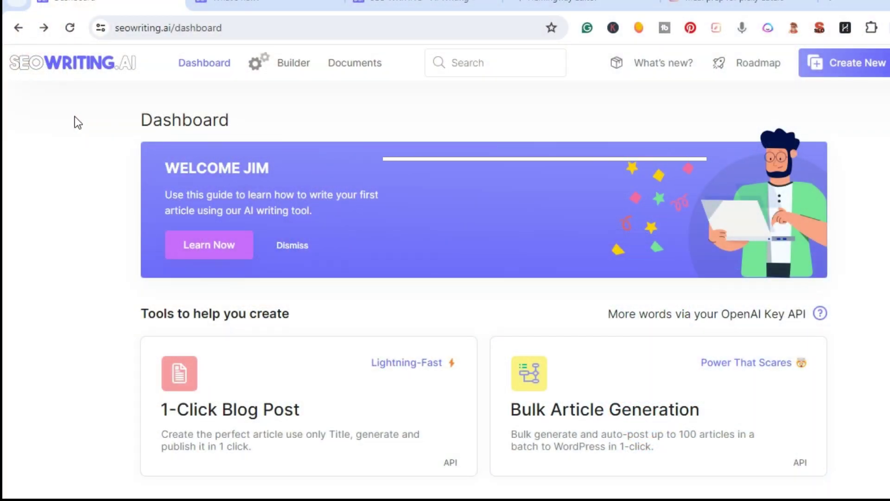
- Open the What's new log at the Enhanced Readability Hemingway before-and-after comparison
{"action": "left_click", "coordinate": [258, 9]}
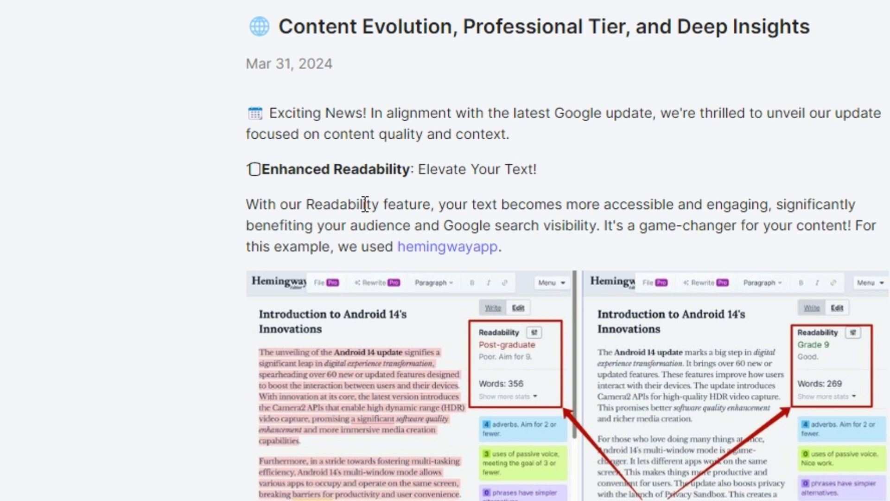
{"action": "scroll", "coordinate": [367, 236], "scroll_direction": "down", "scroll_amount": 2}
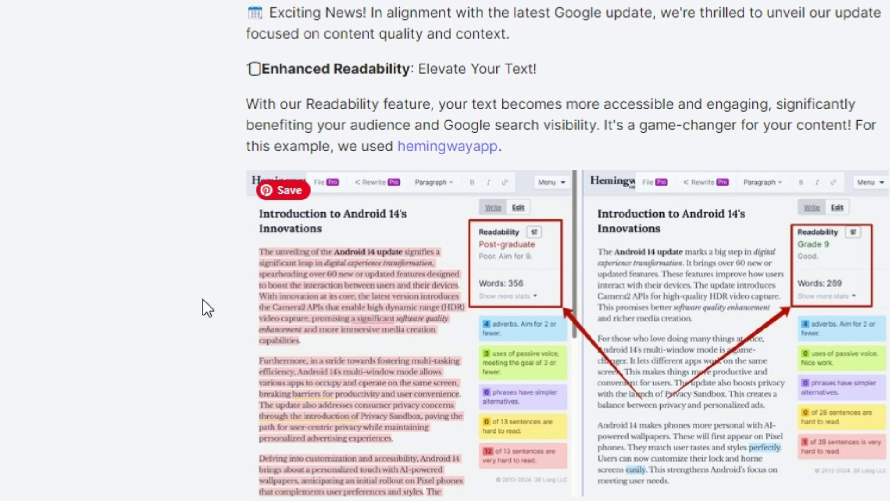
{"action": "scroll", "coordinate": [207, 308], "scroll_direction": "up", "scroll_amount": 2}
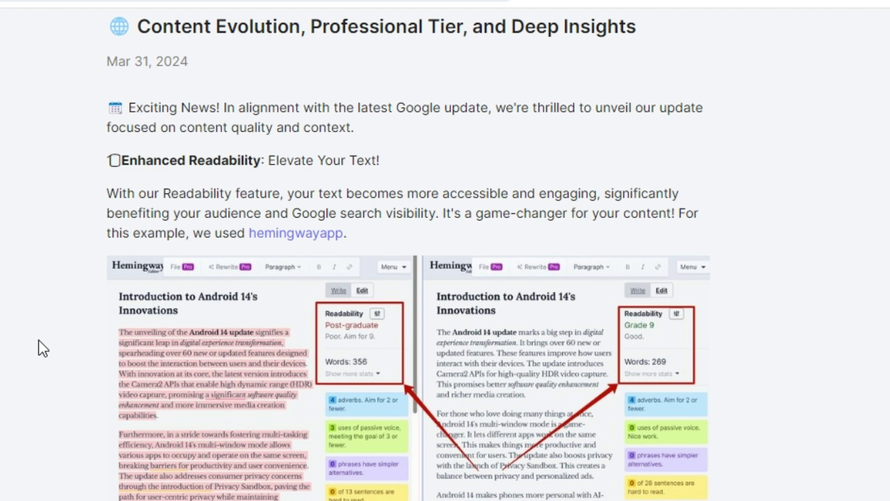
{"action": "scroll", "coordinate": [51, 335], "scroll_direction": "down", "scroll_amount": 4}
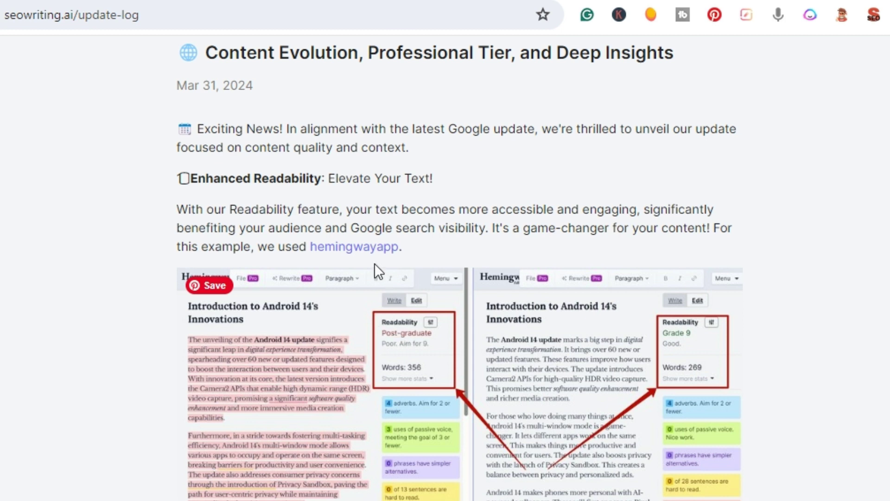
{"action": "scroll", "coordinate": [344, 259], "scroll_direction": "down", "scroll_amount": 7}
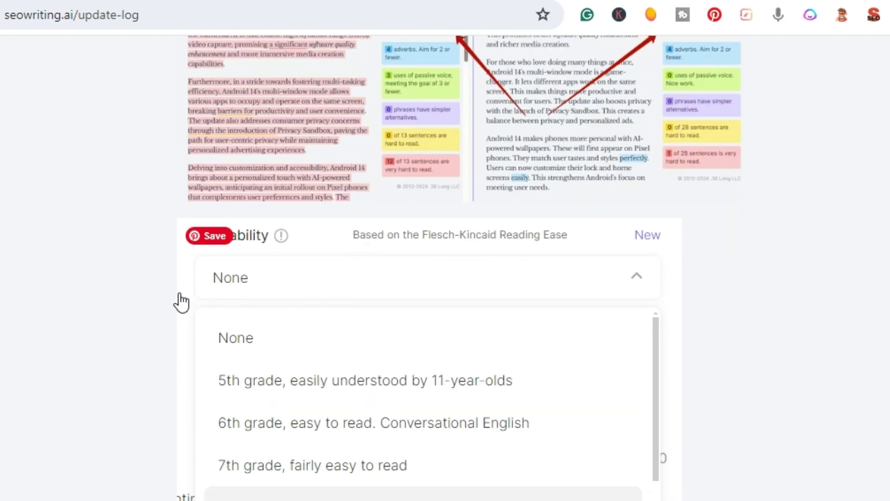
{"action": "scroll", "coordinate": [82, 332], "scroll_direction": "down", "scroll_amount": 2}
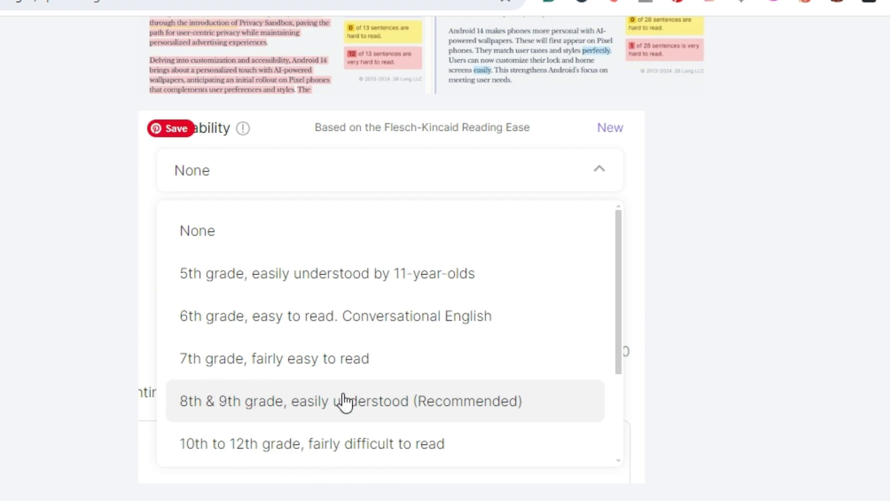
{"action": "scroll", "coordinate": [481, 412], "scroll_direction": "down", "scroll_amount": 6}
{"action": "scroll", "coordinate": [482, 412], "scroll_direction": "up", "scroll_amount": 1}
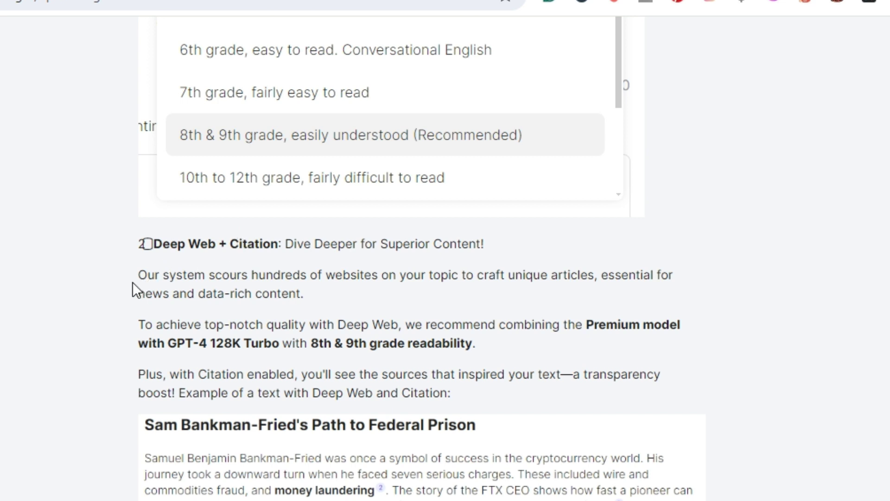
{"action": "scroll", "coordinate": [113, 320], "scroll_direction": "down", "scroll_amount": 2}
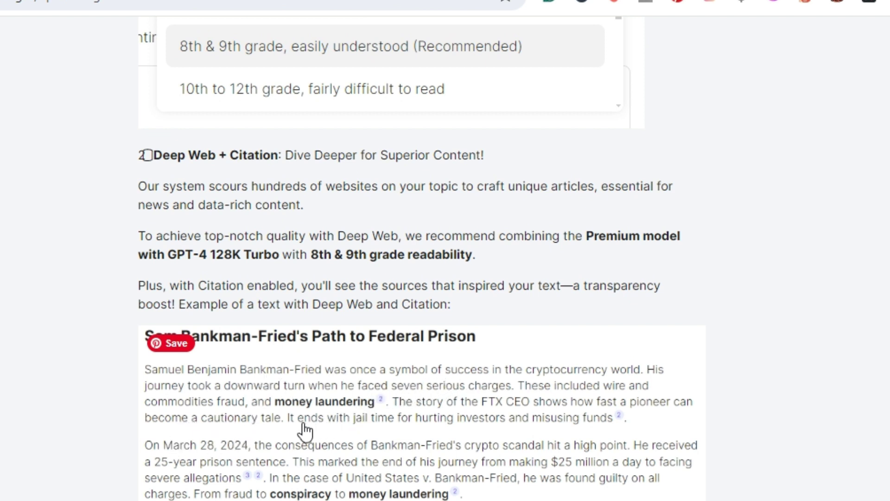
{"action": "scroll", "coordinate": [418, 278], "scroll_direction": "down", "scroll_amount": 2}
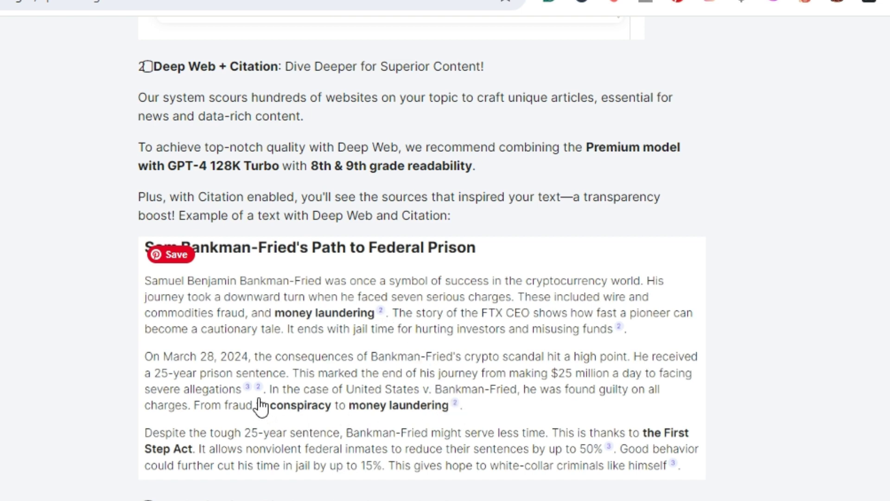
{"action": "scroll", "coordinate": [261, 406], "scroll_direction": "down", "scroll_amount": 2}
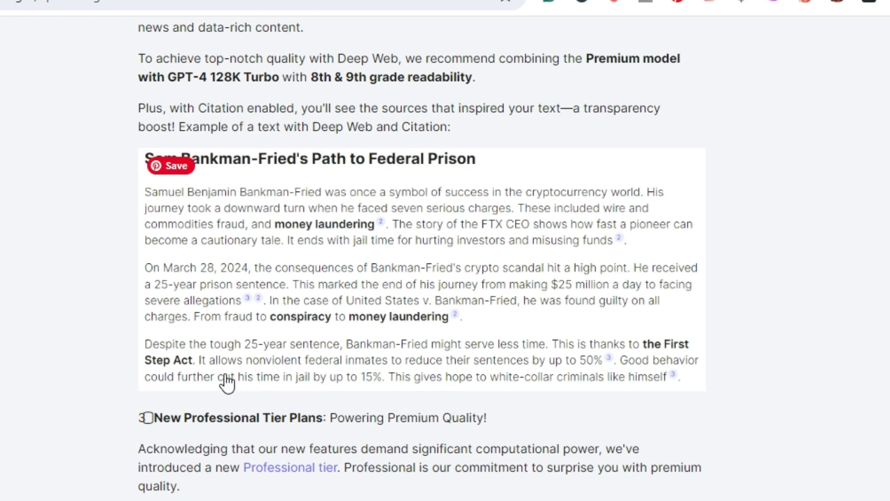
{"action": "scroll", "coordinate": [290, 362], "scroll_direction": "down", "scroll_amount": 2}
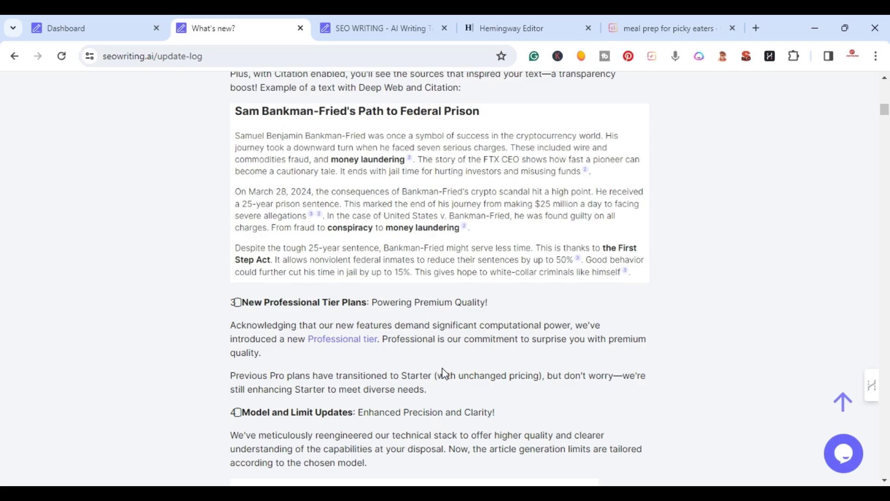
{"action": "scroll", "coordinate": [445, 373], "scroll_direction": "down", "scroll_amount": 3}
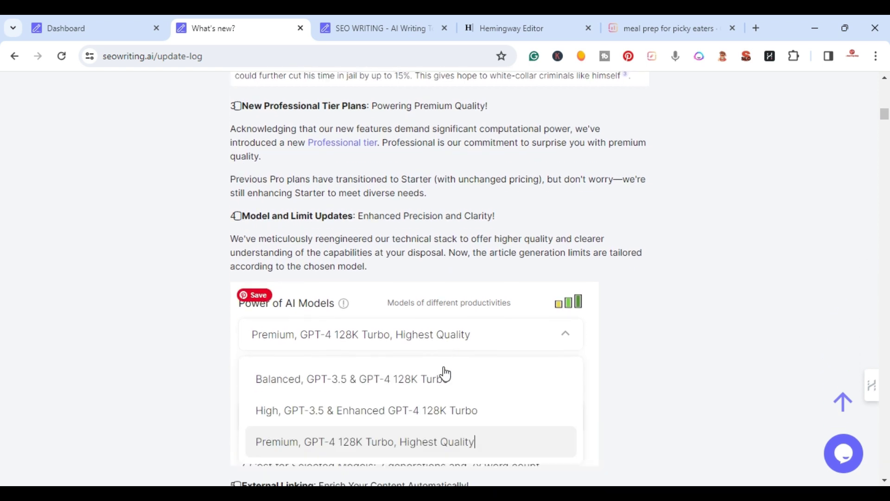
- Scroll down the update log to the What's Next list, then back up
{"action": "scroll", "coordinate": [124, 356], "scroll_direction": "down", "scroll_amount": 2}
{"action": "scroll", "coordinate": [123, 356], "scroll_direction": "down", "scroll_amount": 1}
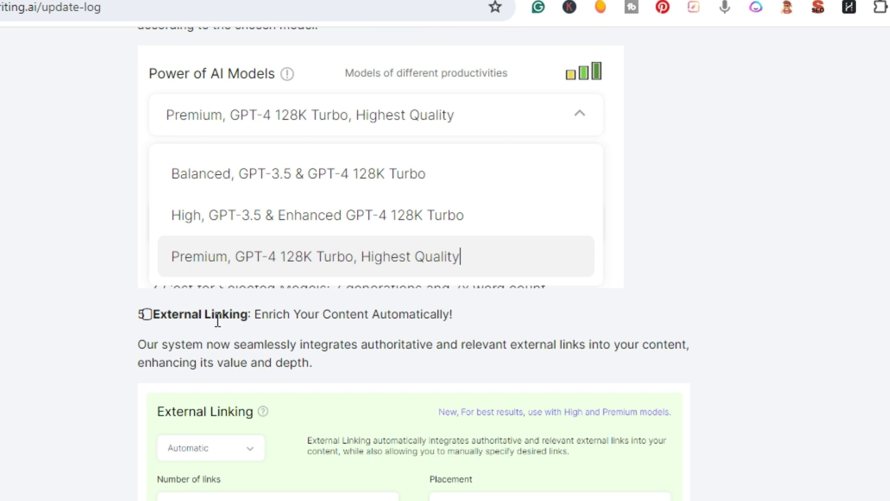
{"action": "scroll", "coordinate": [307, 344], "scroll_direction": "down", "scroll_amount": 2}
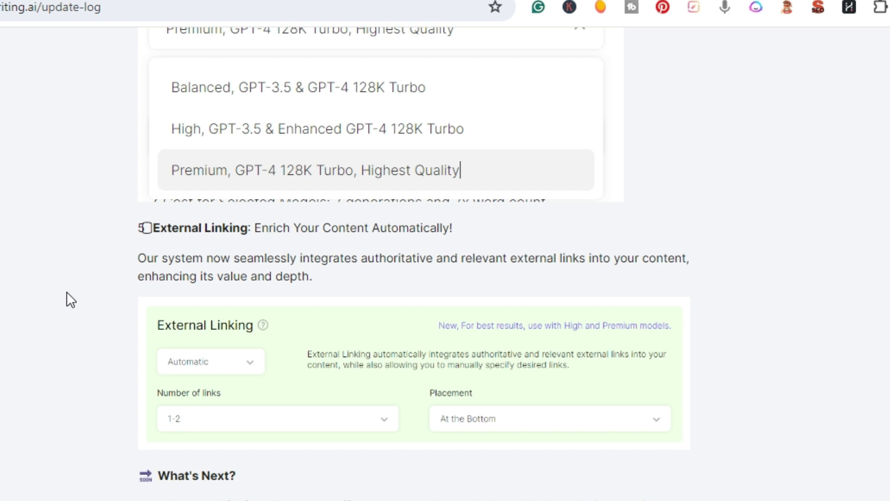
{"action": "scroll", "coordinate": [66, 292], "scroll_direction": "down", "scroll_amount": 4}
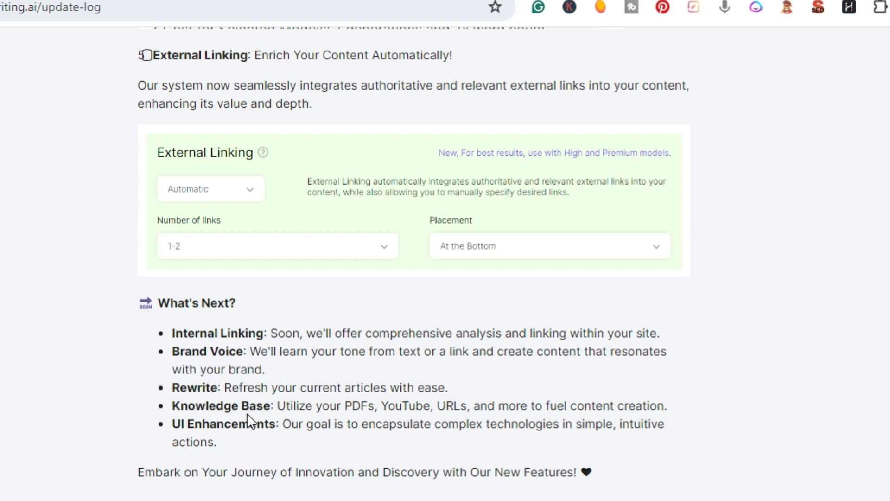
{"action": "scroll", "coordinate": [213, 452], "scroll_direction": "down", "scroll_amount": 3}
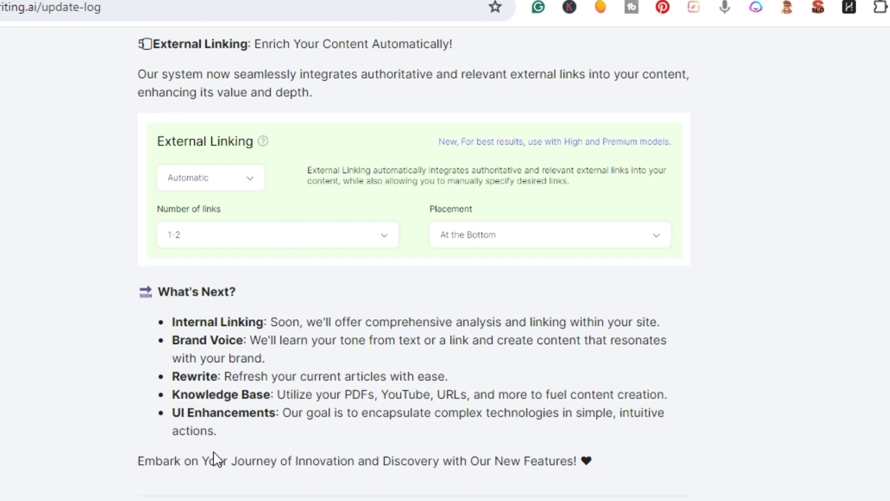
{"action": "scroll", "coordinate": [212, 455], "scroll_direction": "up", "scroll_amount": 3}
{"action": "scroll", "coordinate": [121, 416], "scroll_direction": "up", "scroll_amount": 10}
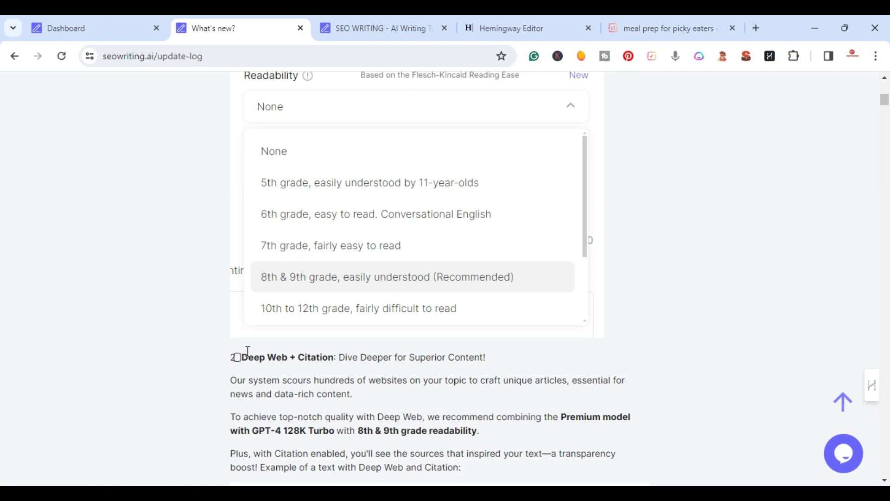
{"action": "scroll", "coordinate": [231, 327], "scroll_direction": "up", "scroll_amount": 3}
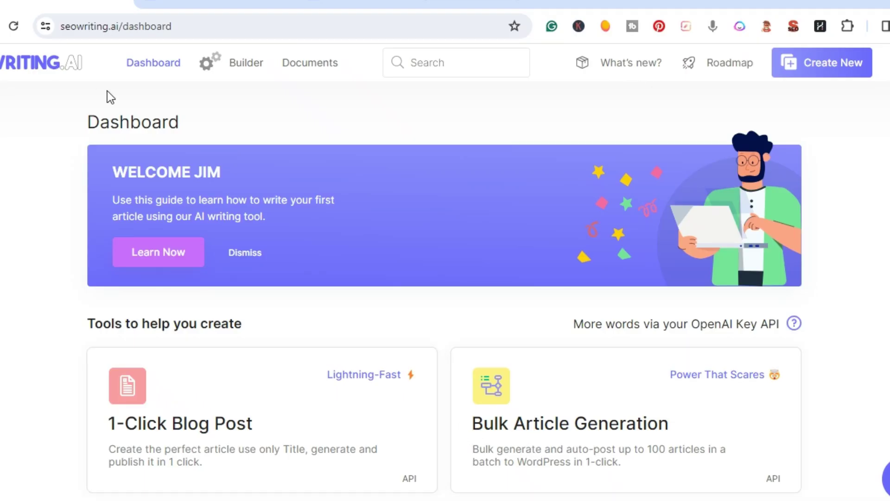
- Start a 1-Click Blog Post for 'meal prep for picky eaters' and generate its title
{"action": "left_click", "coordinate": [180, 428]}
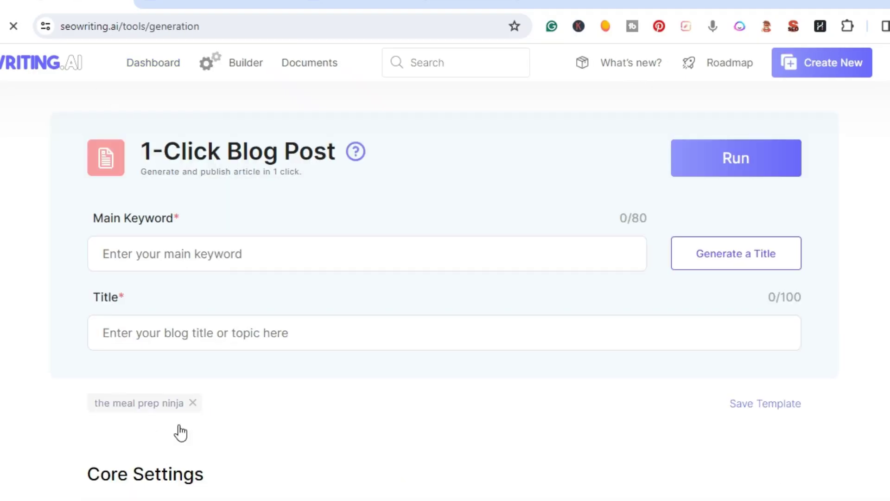
{"action": "left_click", "coordinate": [160, 258]}
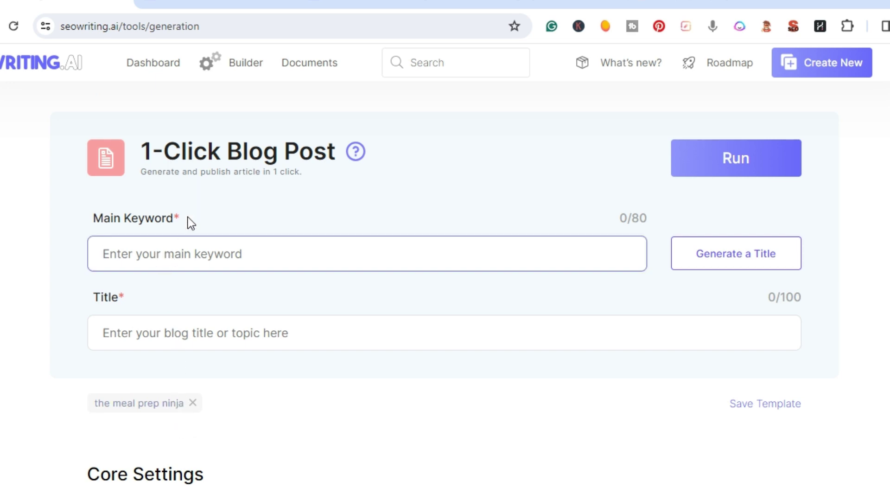
{"action": "type", "text": "meal prep for picky eaters"}
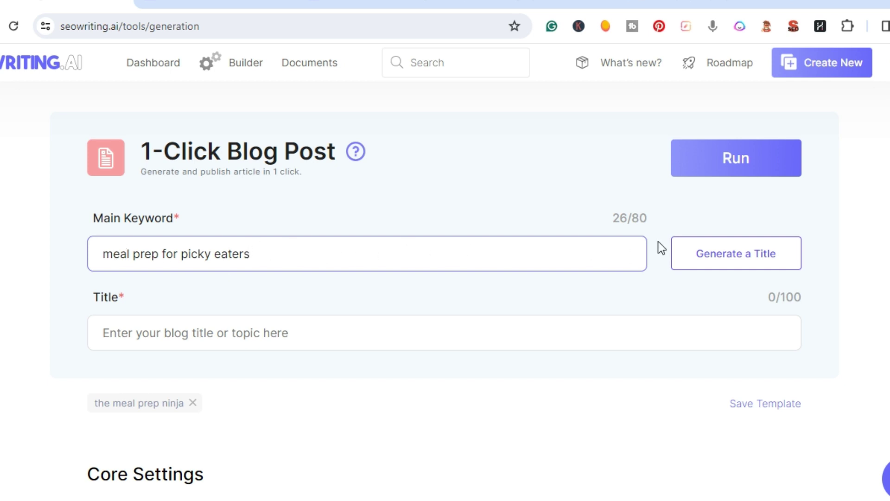
{"action": "left_click", "coordinate": [714, 255]}
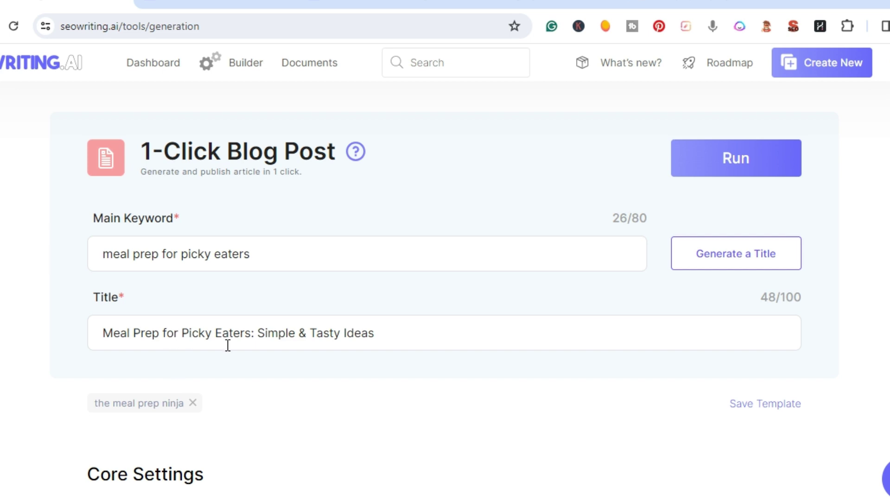
- Set tone to Informational, point of view to first person singular, and country to United States
{"action": "scroll", "coordinate": [228, 345], "scroll_direction": "down", "scroll_amount": 6}
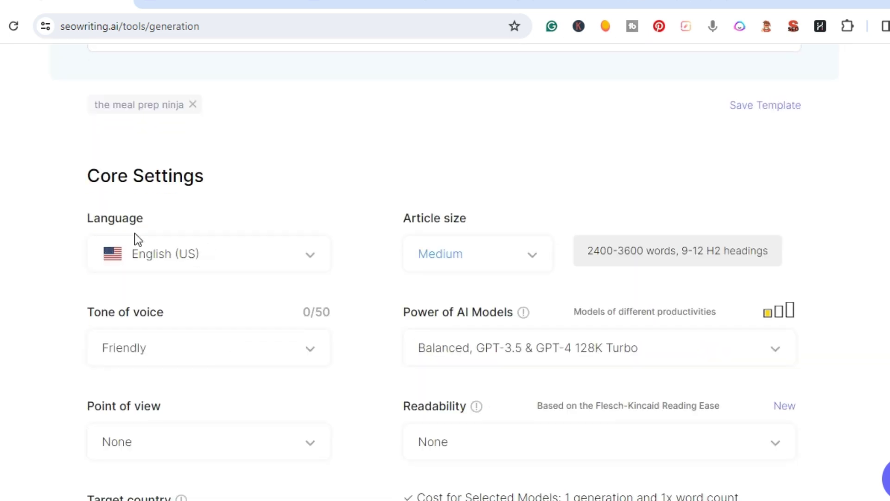
{"action": "scroll", "coordinate": [240, 277], "scroll_direction": "down", "scroll_amount": 3}
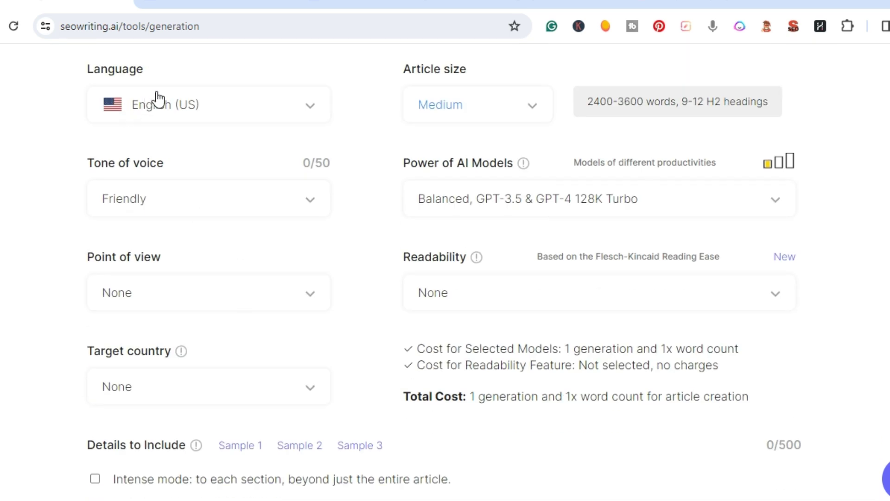
{"action": "left_click", "coordinate": [160, 204]}
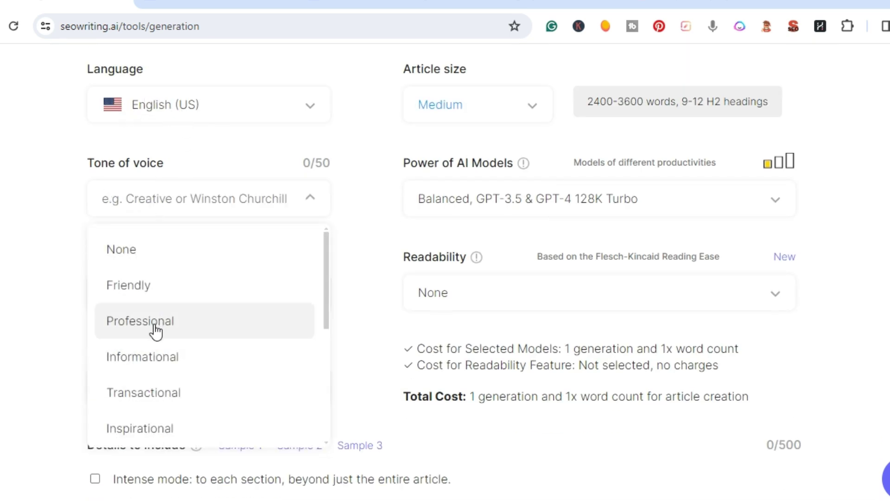
{"action": "left_click", "coordinate": [155, 357]}
{"action": "scroll", "coordinate": [28, 310], "scroll_direction": "down", "scroll_amount": 2}
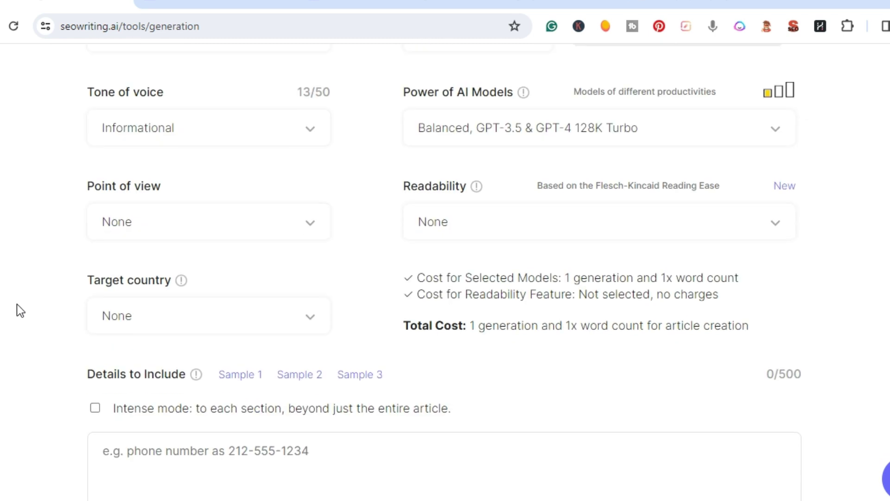
{"action": "left_click", "coordinate": [204, 216]}
{"action": "left_click", "coordinate": [175, 310]}
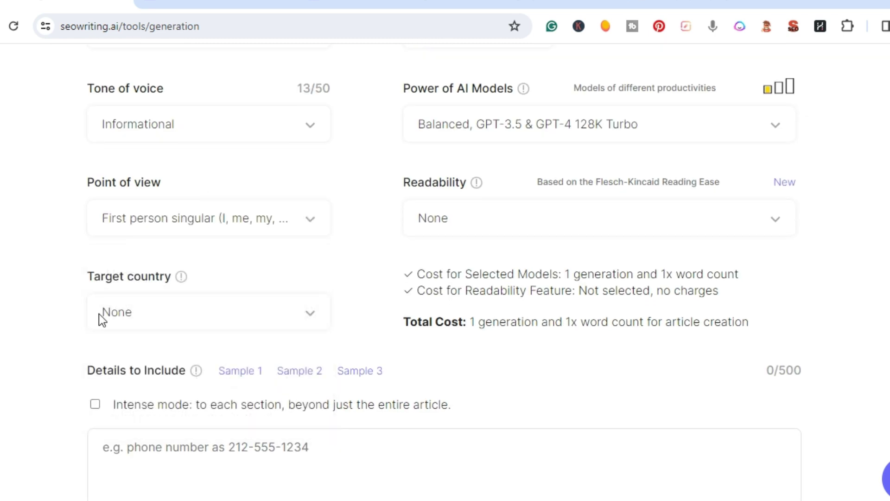
{"action": "left_click", "coordinate": [167, 327]}
{"action": "left_click", "coordinate": [157, 128]}
{"action": "scroll", "coordinate": [477, 336], "scroll_direction": "up", "scroll_amount": 3}
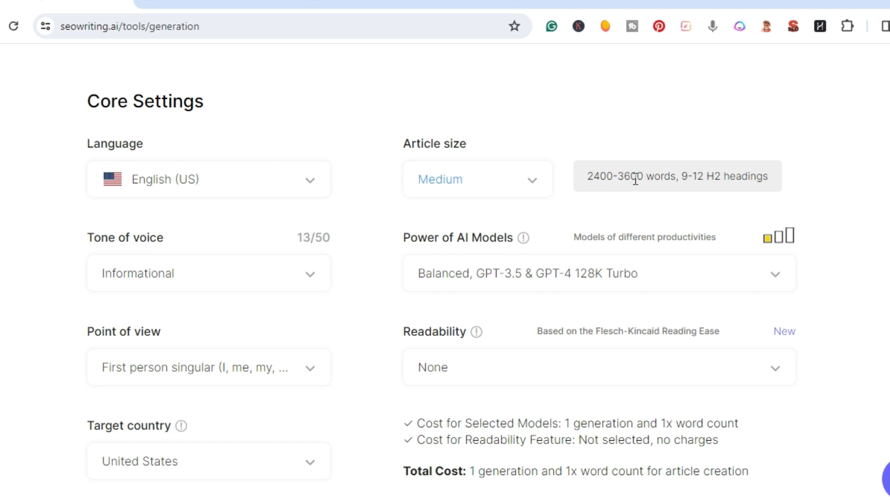
- Choose the High GPT-3.5 & Enhanced GPT-4 model and 8th & 9th grade readability
{"action": "left_click", "coordinate": [760, 273]}
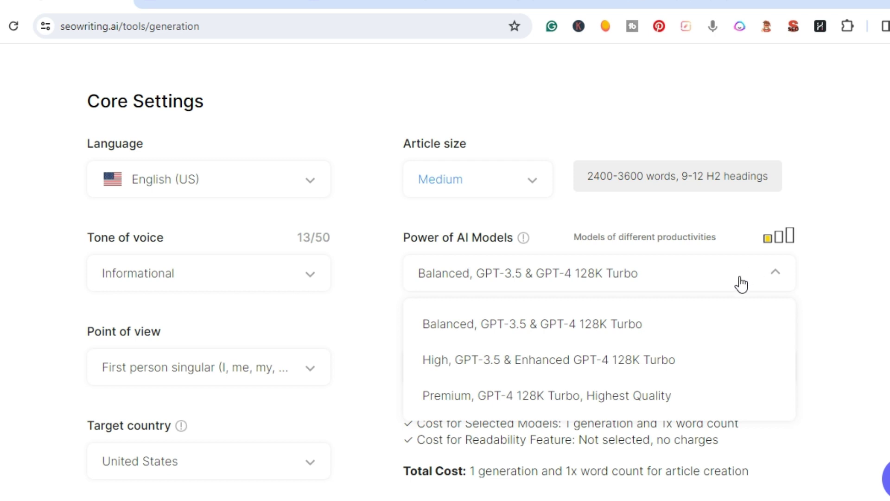
{"action": "left_click", "coordinate": [646, 369]}
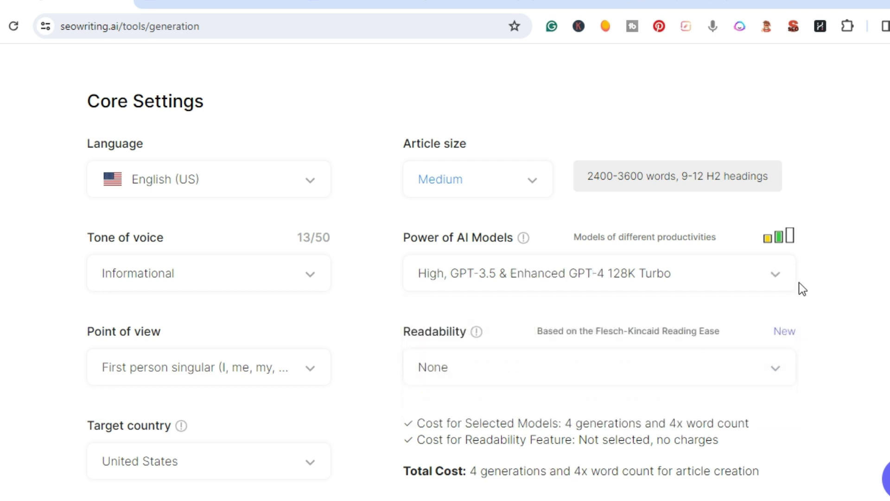
{"action": "scroll", "coordinate": [747, 288], "scroll_direction": "down", "scroll_amount": 2}
{"action": "left_click", "coordinate": [645, 305]}
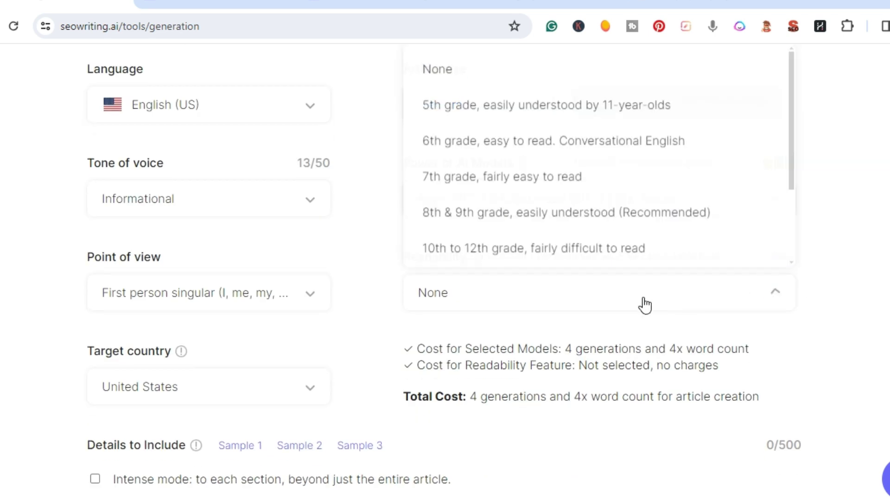
{"action": "left_click", "coordinate": [505, 216]}
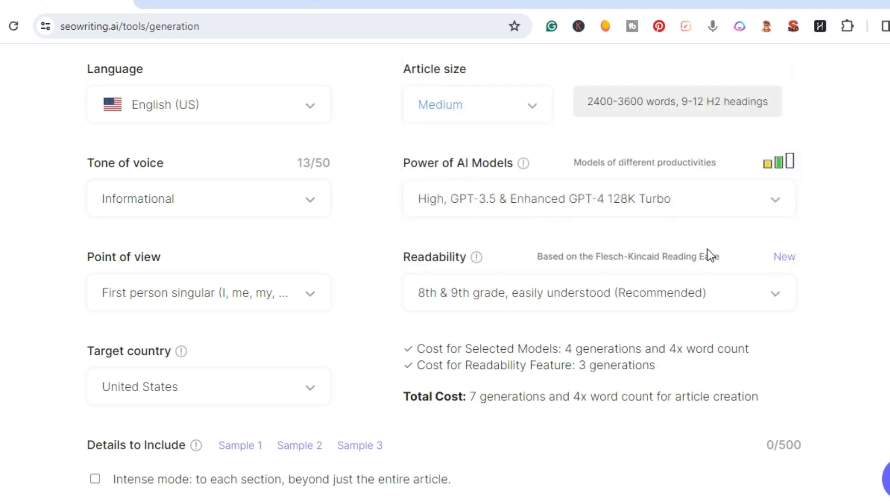
- Turn on AI Images in Media Hub, giving 3 images at 1344×768 (16:9)
{"action": "scroll", "coordinate": [708, 249], "scroll_direction": "down", "scroll_amount": 3}
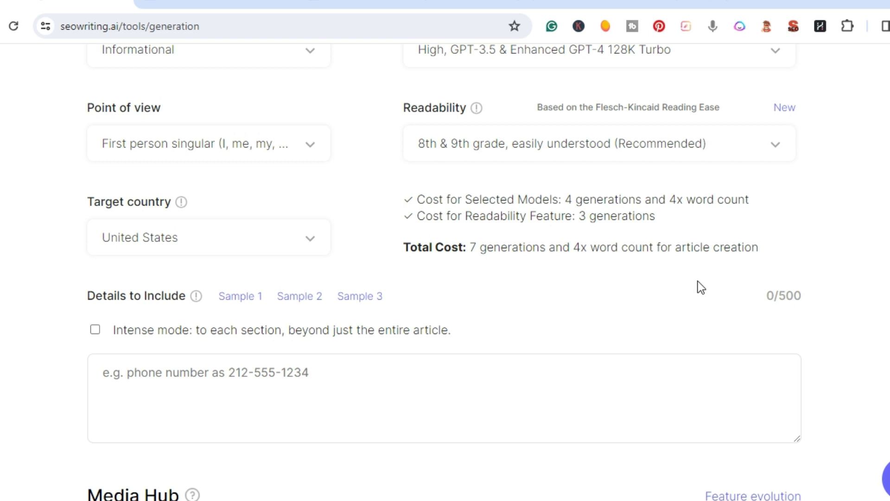
{"action": "scroll", "coordinate": [301, 374], "scroll_direction": "down", "scroll_amount": 3}
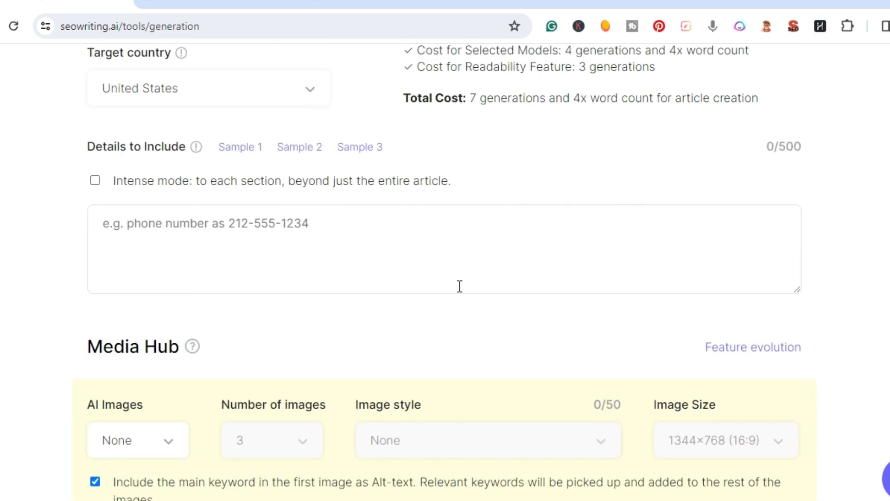
{"action": "scroll", "coordinate": [460, 286], "scroll_direction": "down", "scroll_amount": 3}
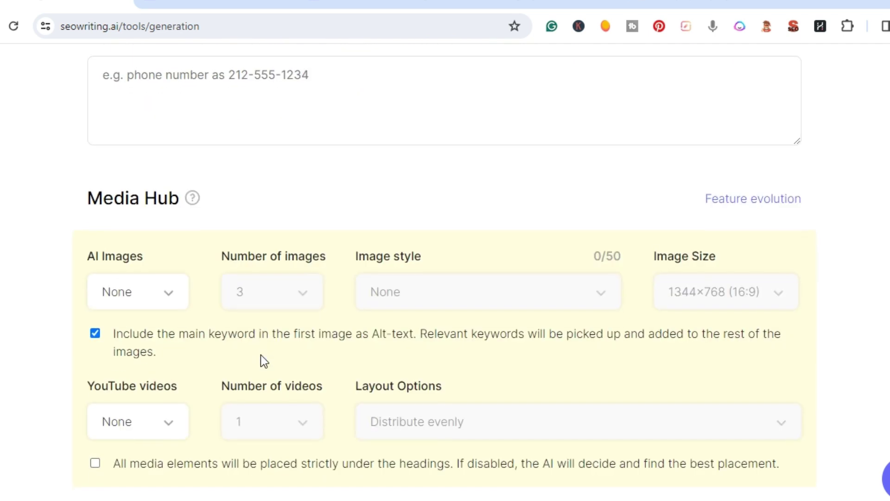
{"action": "left_click", "coordinate": [181, 296]}
{"action": "left_click", "coordinate": [141, 378]}
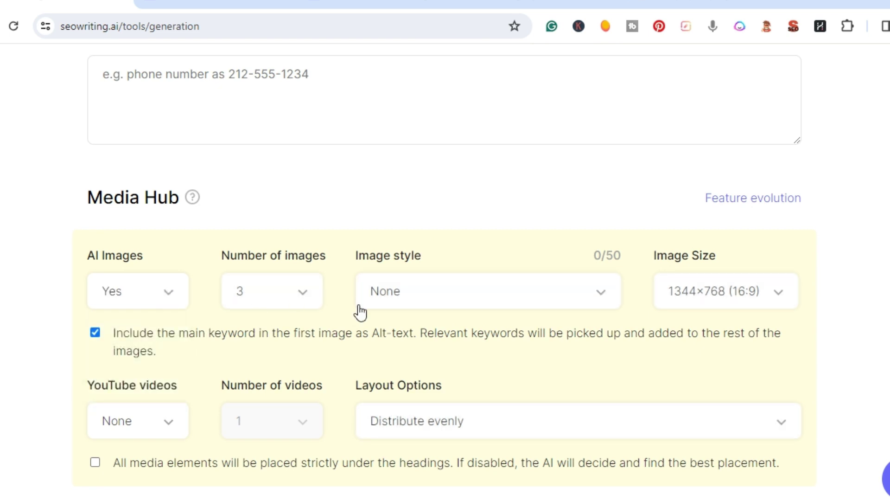
{"action": "scroll", "coordinate": [426, 312], "scroll_direction": "down", "scroll_amount": 2}
{"action": "scroll", "coordinate": [426, 311], "scroll_direction": "down", "scroll_amount": 2}
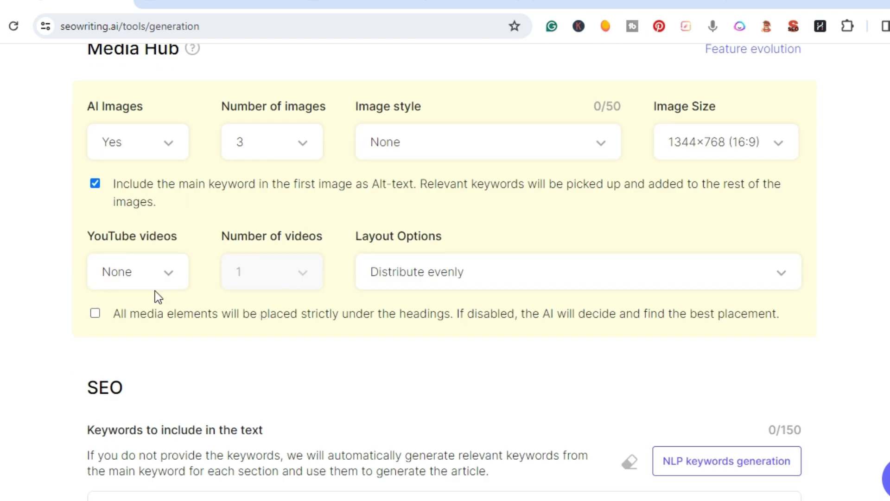
{"action": "scroll", "coordinate": [145, 283], "scroll_direction": "down", "scroll_amount": 3}
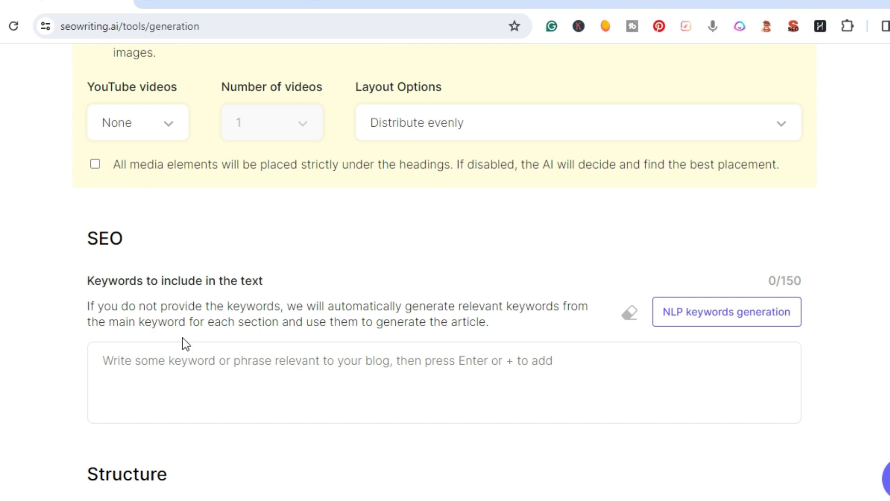
- Paste the list of about 80 related keywords into 'Keywords to include in the text'
{"action": "left_click", "coordinate": [191, 368]}
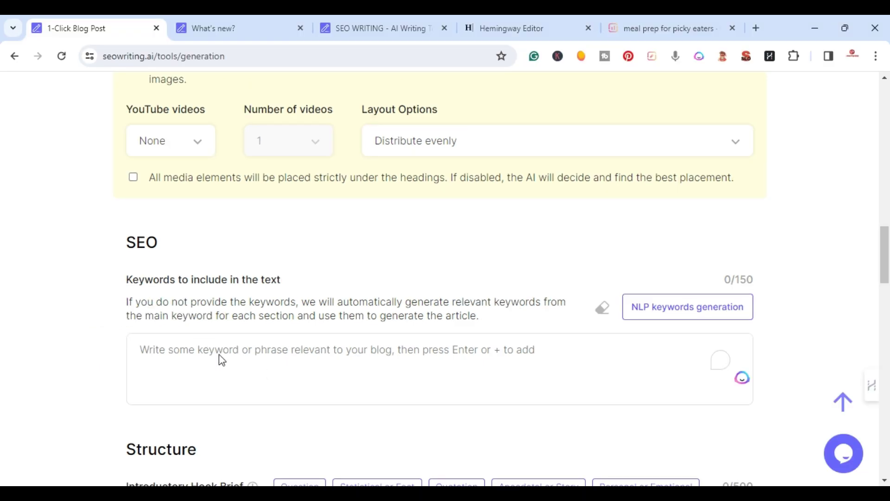
{"action": "key", "text": "ctrl+v"}
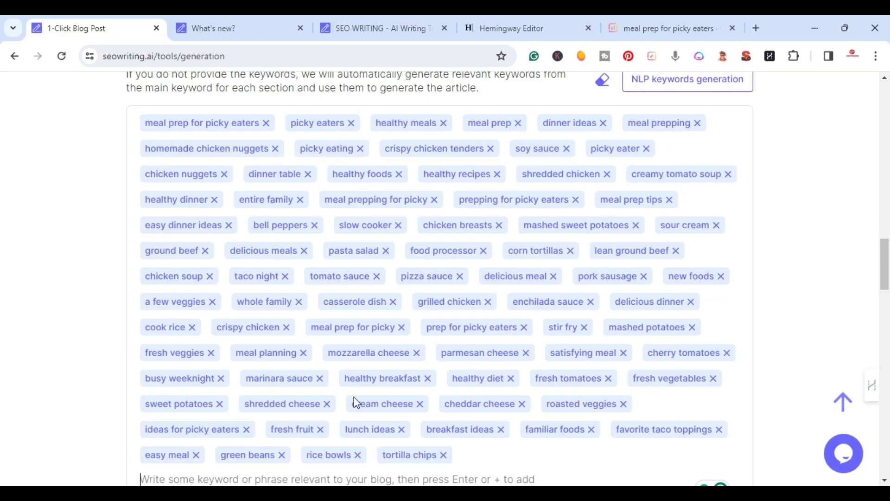
{"action": "scroll", "coordinate": [191, 263], "scroll_direction": "up", "scroll_amount": 4}
{"action": "scroll", "coordinate": [374, 325], "scroll_direction": "down", "scroll_amount": 8}
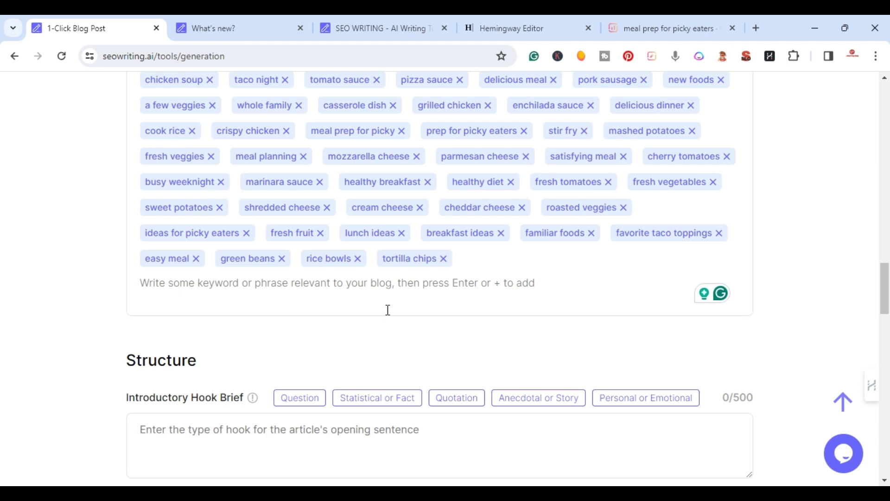
- Fill the Introductory Hook Brief with the Question preset
{"action": "scroll", "coordinate": [388, 310], "scroll_direction": "down", "scroll_amount": 3}
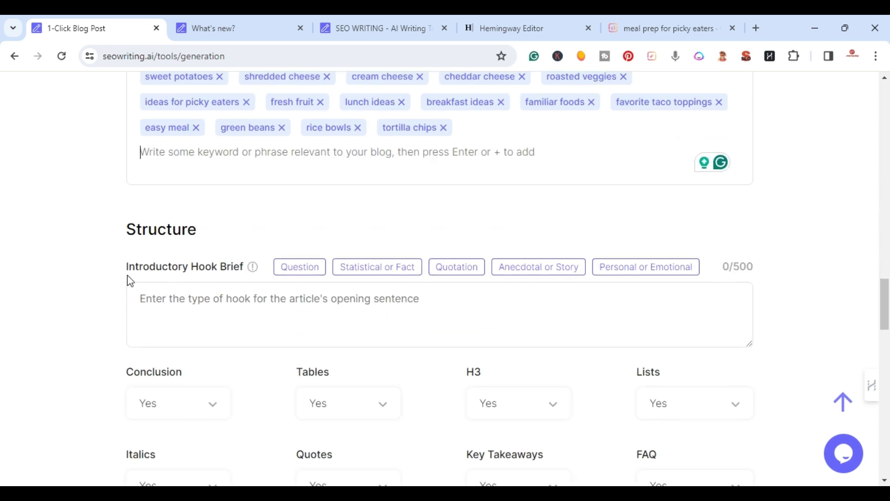
{"action": "left_click", "coordinate": [300, 272]}
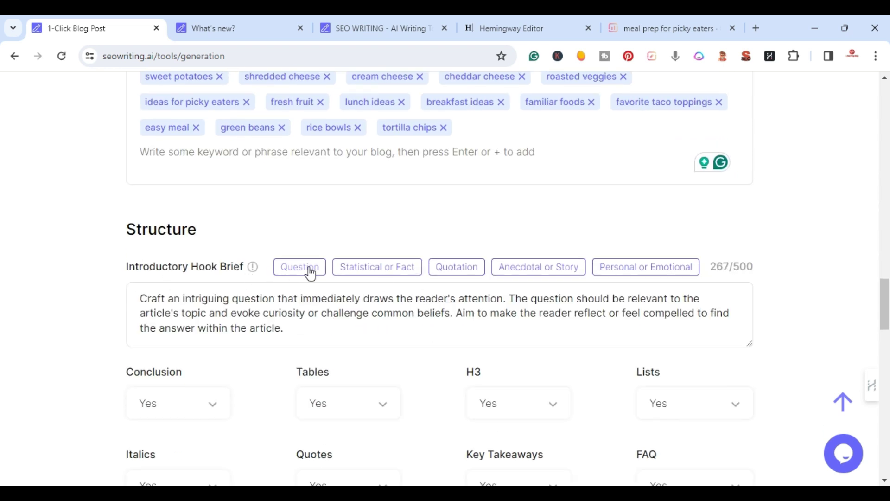
{"action": "scroll", "coordinate": [350, 283], "scroll_direction": "down", "scroll_amount": 3}
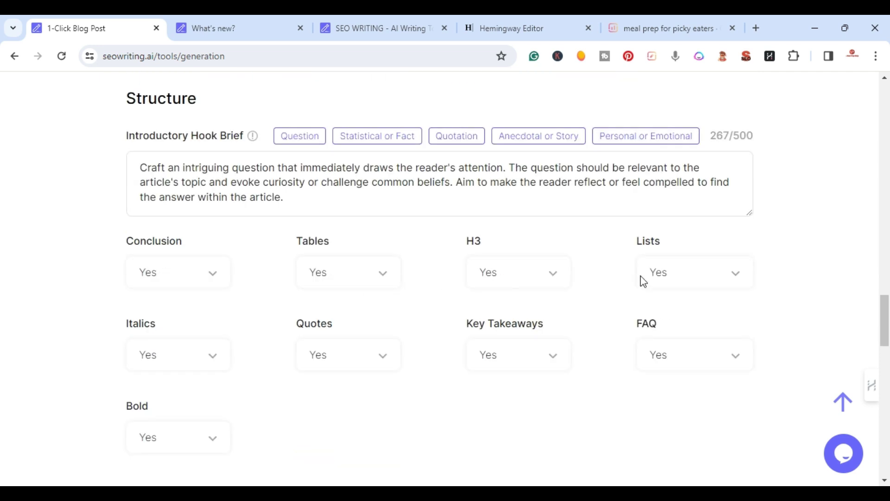
{"action": "scroll", "coordinate": [643, 282], "scroll_direction": "down", "scroll_amount": 3}
- Set External Linking to Automatic, adding 1-2 links at the bottom
{"action": "scroll", "coordinate": [645, 283], "scroll_direction": "down", "scroll_amount": 1}
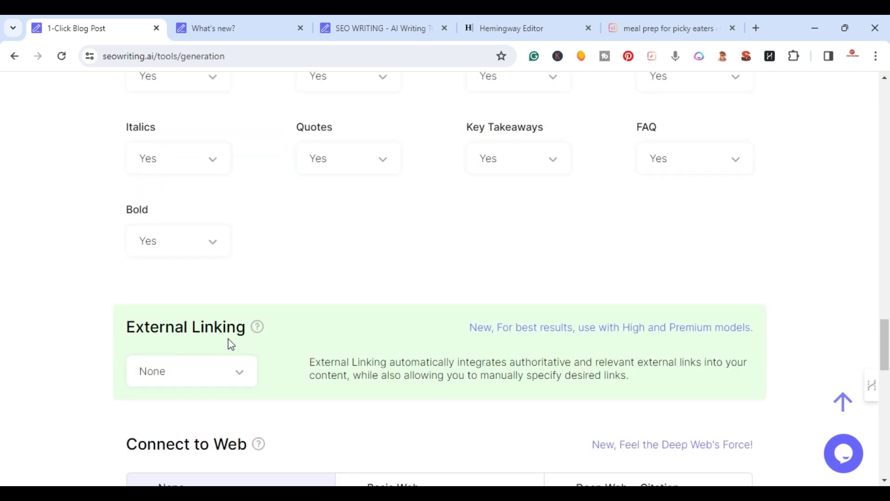
{"action": "left_click", "coordinate": [200, 381]}
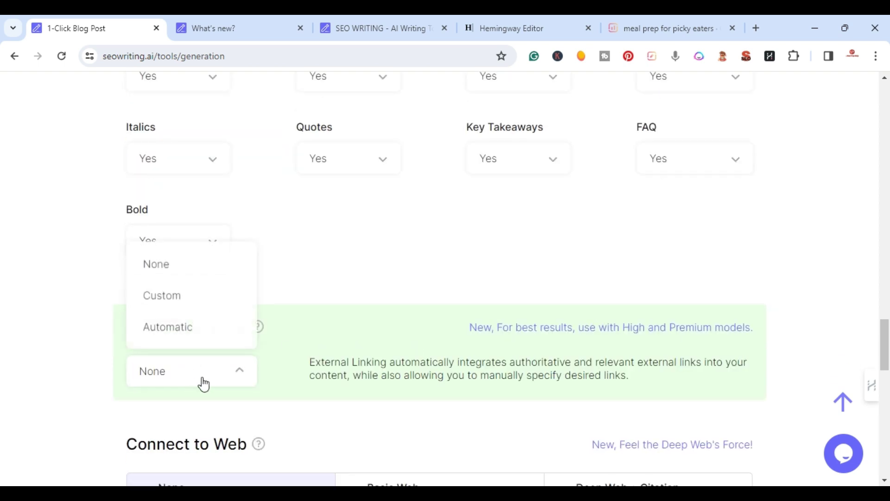
{"action": "left_click", "coordinate": [191, 335]}
{"action": "scroll", "coordinate": [342, 330], "scroll_direction": "down", "scroll_amount": 3}
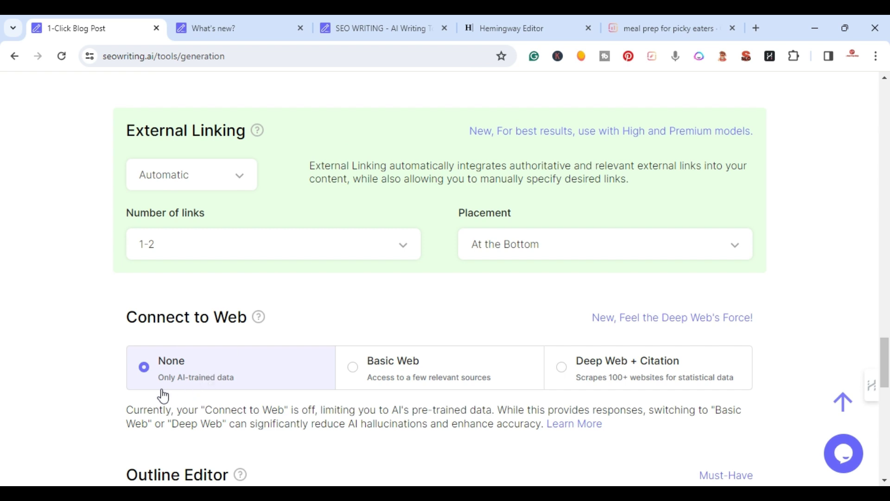
{"action": "scroll", "coordinate": [157, 392], "scroll_direction": "down", "scroll_amount": 3}
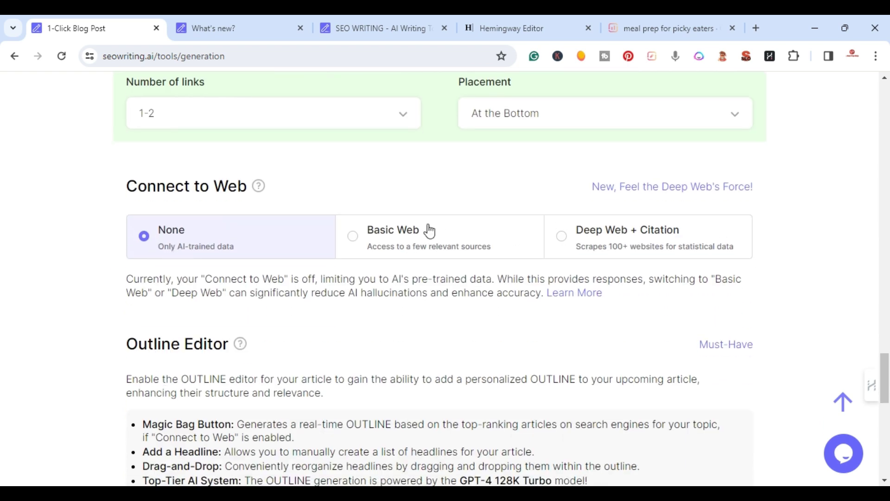
- Choose Deep Web + Citation under Connect to Web, with Source Links and Citation set to Yes
{"action": "left_click", "coordinate": [353, 245]}
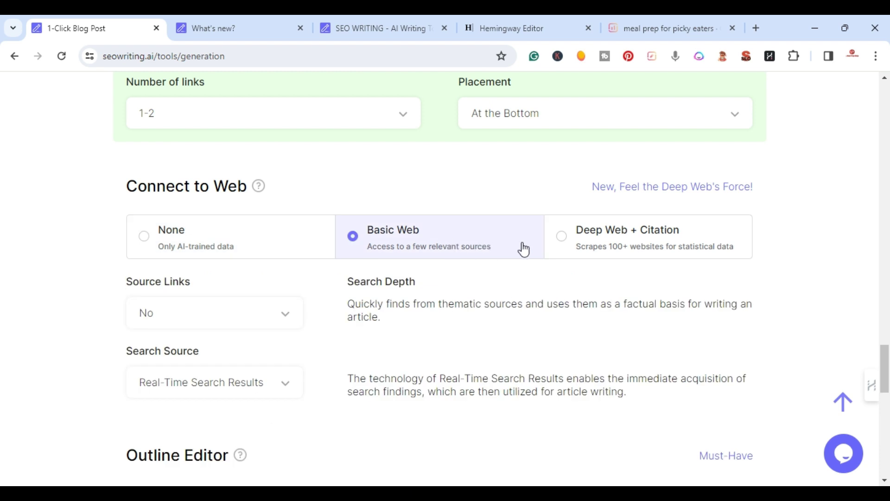
{"action": "left_click", "coordinate": [559, 238]}
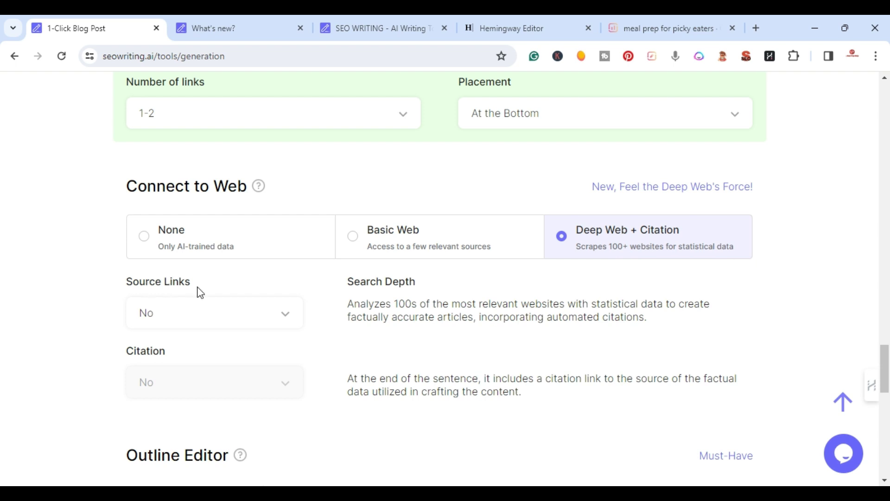
{"action": "left_click", "coordinate": [232, 320]}
{"action": "left_click", "coordinate": [211, 393]}
{"action": "scroll", "coordinate": [225, 370], "scroll_direction": "down", "scroll_amount": 2}
{"action": "left_click", "coordinate": [212, 325]}
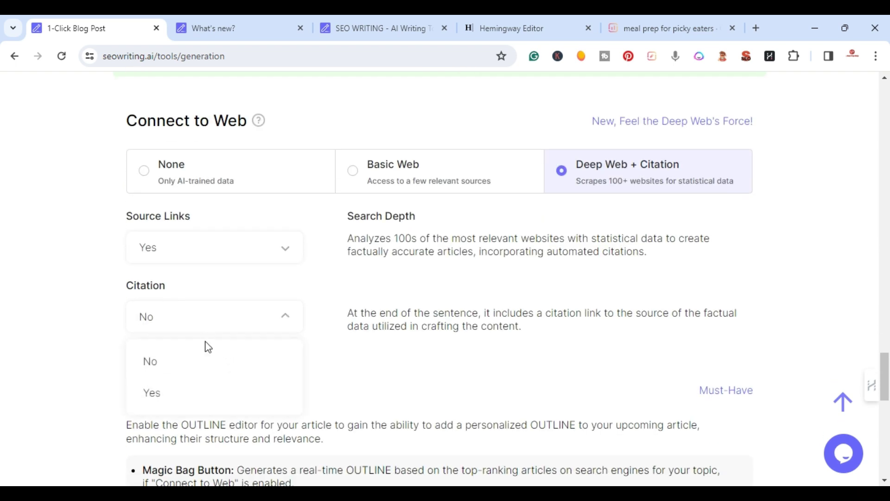
{"action": "left_click", "coordinate": [184, 399]}
{"action": "scroll", "coordinate": [453, 380], "scroll_direction": "down", "scroll_amount": 4}
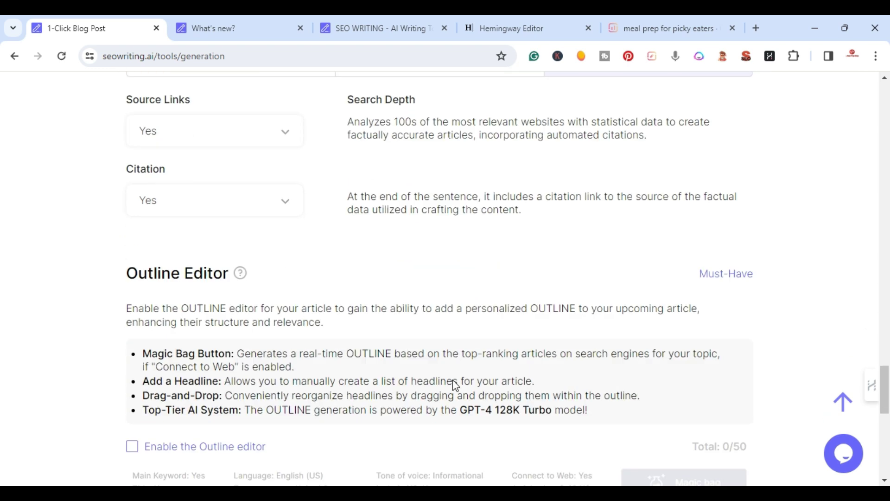
- Enable the Outline editor and auto-generate a heading outline with Magic bag
{"action": "scroll", "coordinate": [451, 340], "scroll_direction": "down", "scroll_amount": 2}
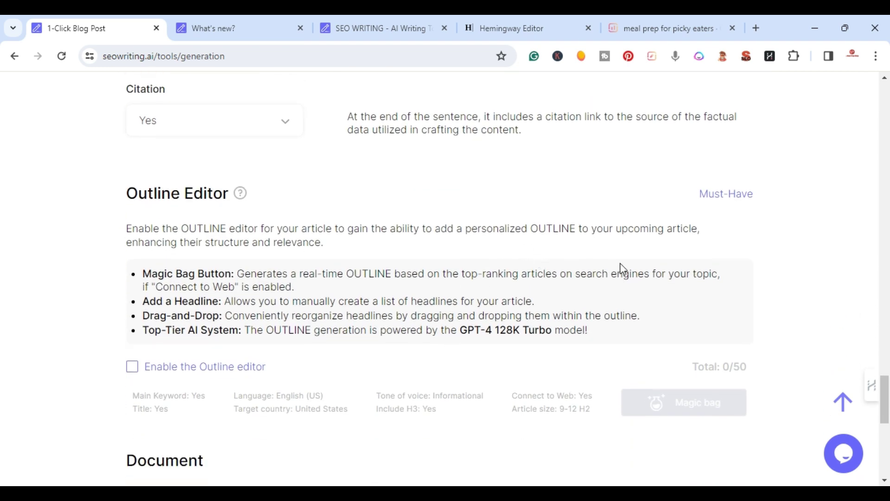
{"action": "scroll", "coordinate": [624, 254], "scroll_direction": "down", "scroll_amount": 2}
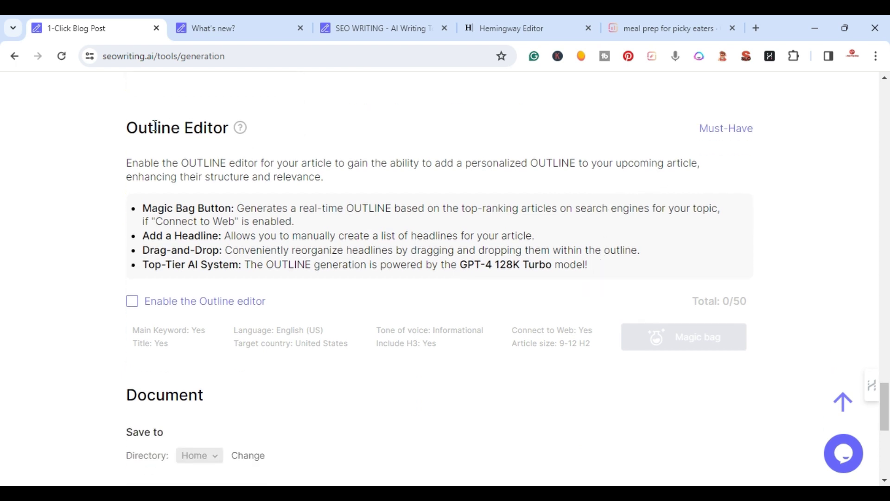
{"action": "scroll", "coordinate": [139, 216], "scroll_direction": "down", "scroll_amount": 2}
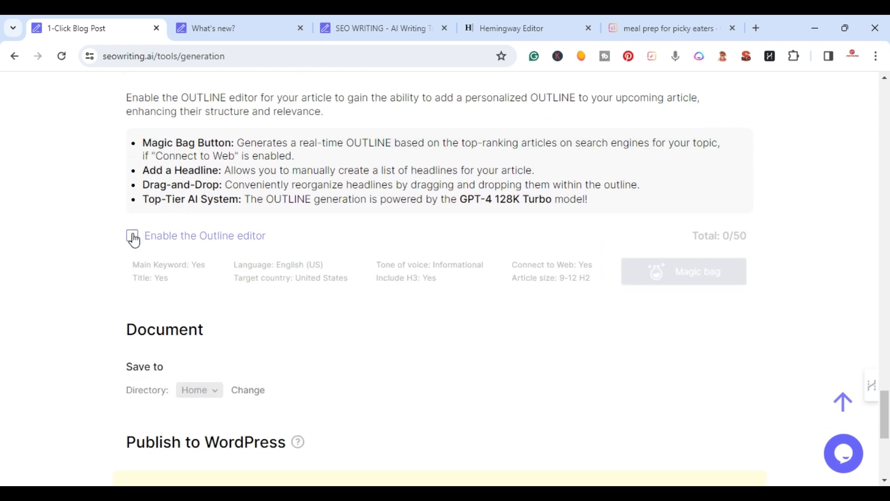
{"action": "left_click", "coordinate": [132, 236]}
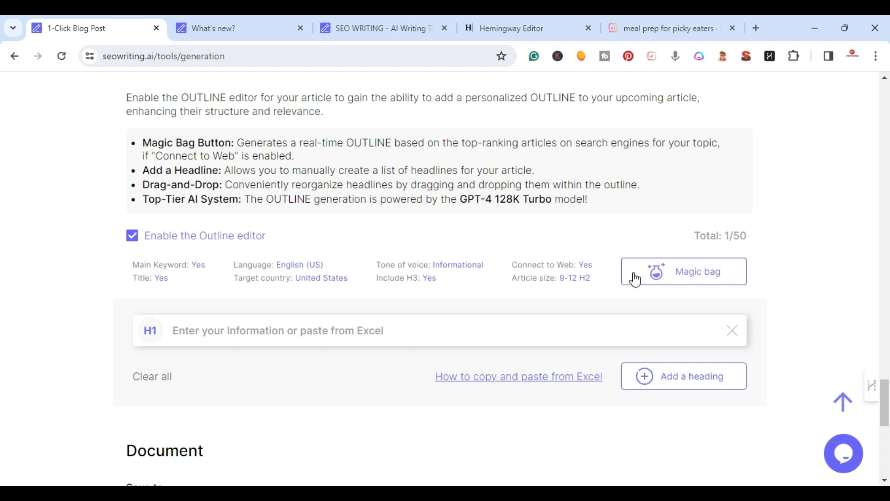
{"action": "left_click", "coordinate": [703, 278]}
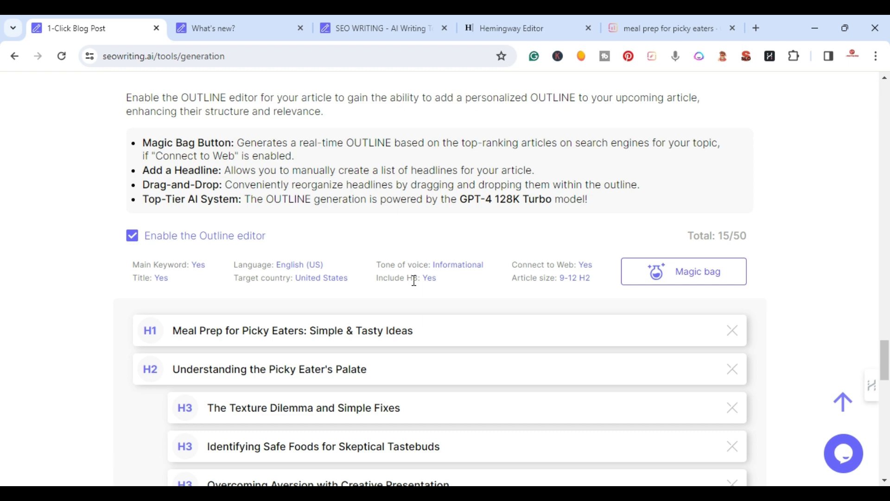
- Review the 15 generated headings, starting with 'Meal Prep for Picky Eaters: Simple & Tasty Ideas'
{"action": "scroll", "coordinate": [414, 282], "scroll_direction": "down", "scroll_amount": 4}
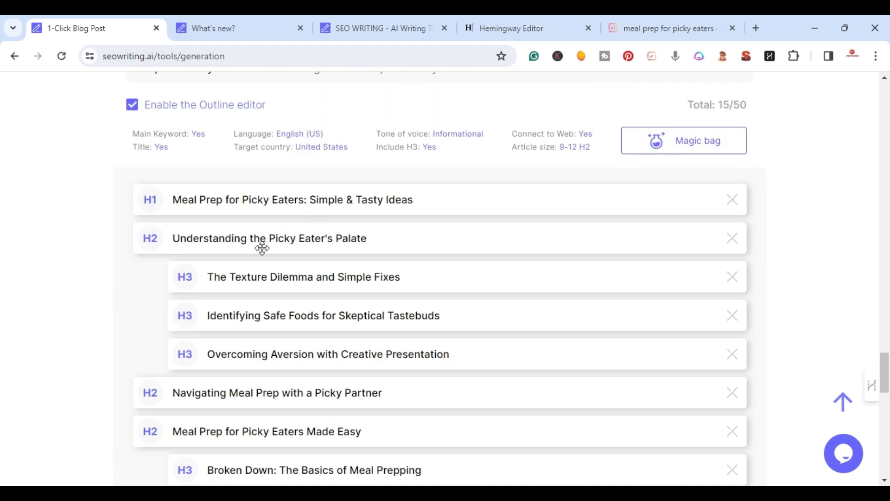
{"action": "scroll", "coordinate": [260, 294], "scroll_direction": "down", "scroll_amount": 6}
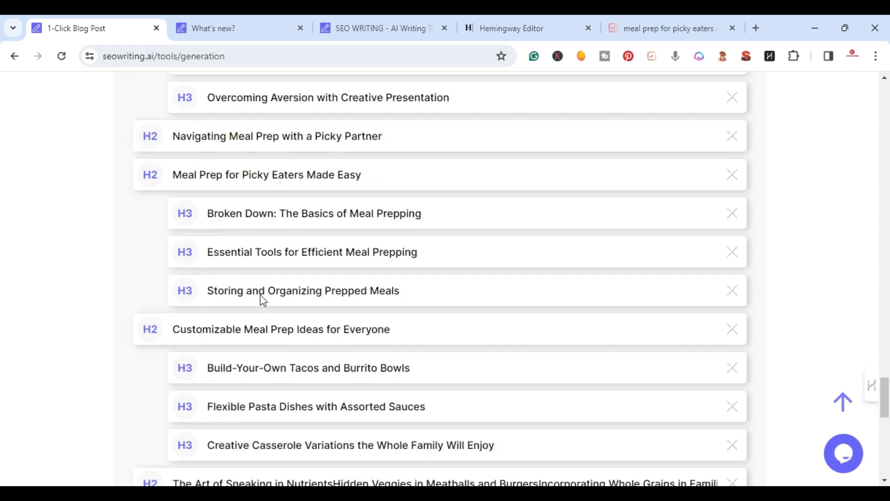
{"action": "scroll", "coordinate": [260, 295], "scroll_direction": "down", "scroll_amount": 7}
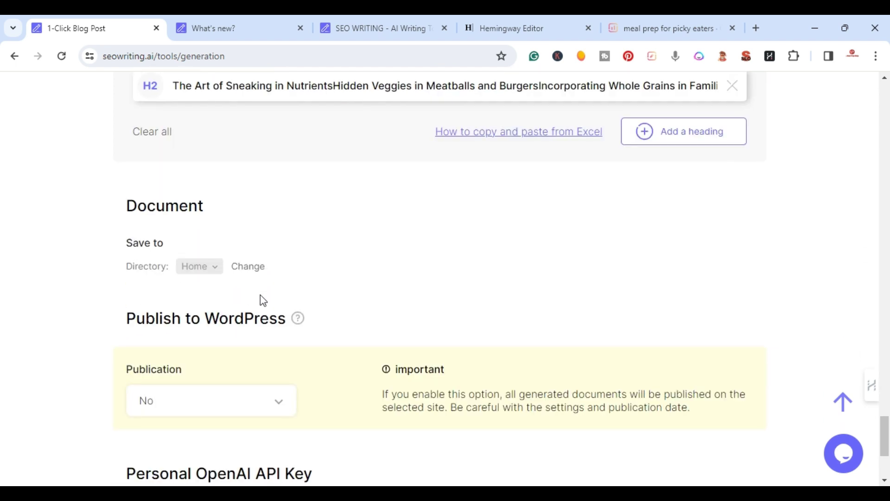
{"action": "scroll", "coordinate": [668, 258], "scroll_direction": "down", "scroll_amount": 1}
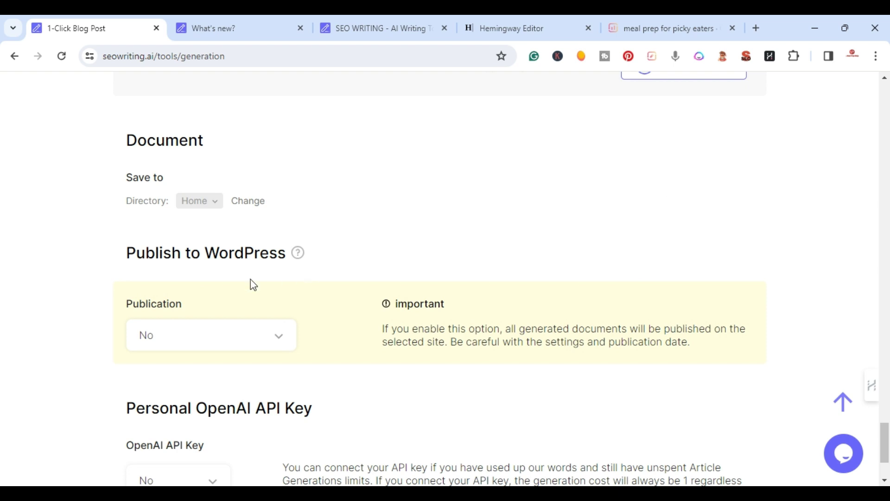
{"action": "scroll", "coordinate": [286, 295], "scroll_direction": "down", "scroll_amount": 1}
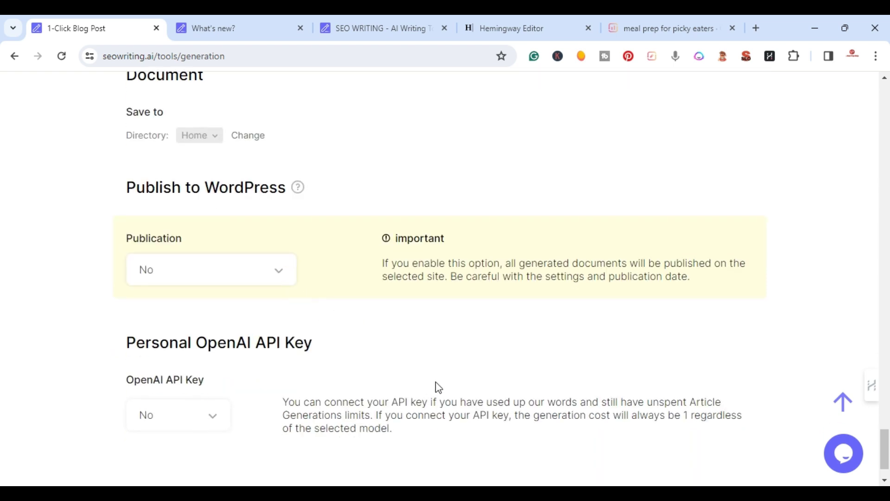
{"action": "scroll", "coordinate": [507, 376], "scroll_direction": "up", "scroll_amount": 4}
{"action": "left_click_drag", "start_coordinate": [888, 436], "coordinate": [887, 100]}
- Run the article generation and open the new 'meal prep for picky eaters' article
{"action": "left_click", "coordinate": [672, 183]}
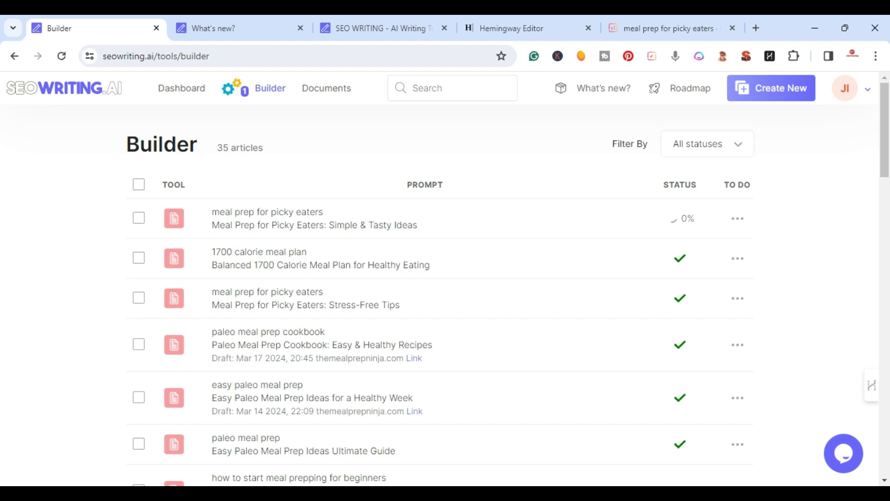
{"action": "left_click", "coordinate": [260, 214]}
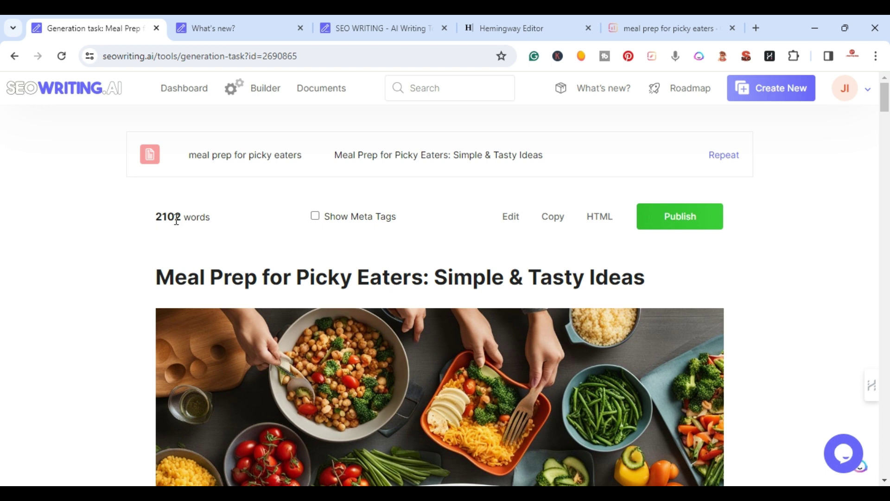
- Scroll down through the generated article toward its EatingWell source link
{"action": "scroll", "coordinate": [163, 221], "scroll_direction": "down", "scroll_amount": 3}
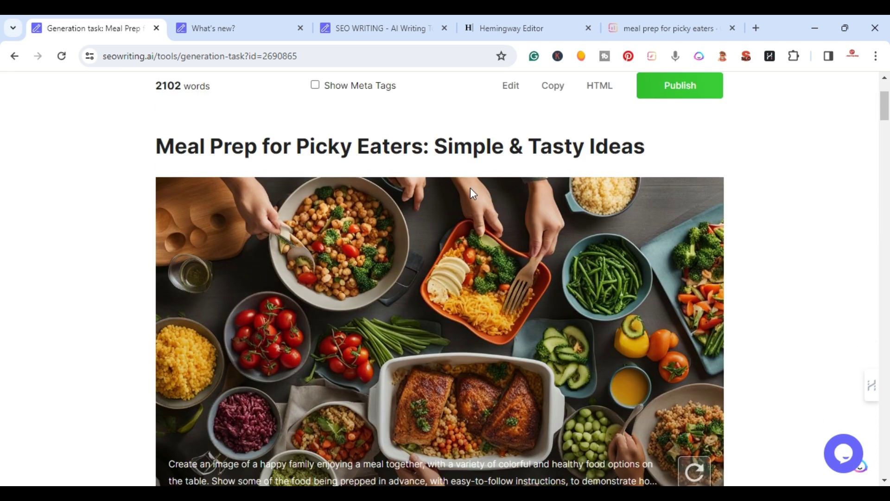
{"action": "scroll", "coordinate": [589, 183], "scroll_direction": "down", "scroll_amount": 7}
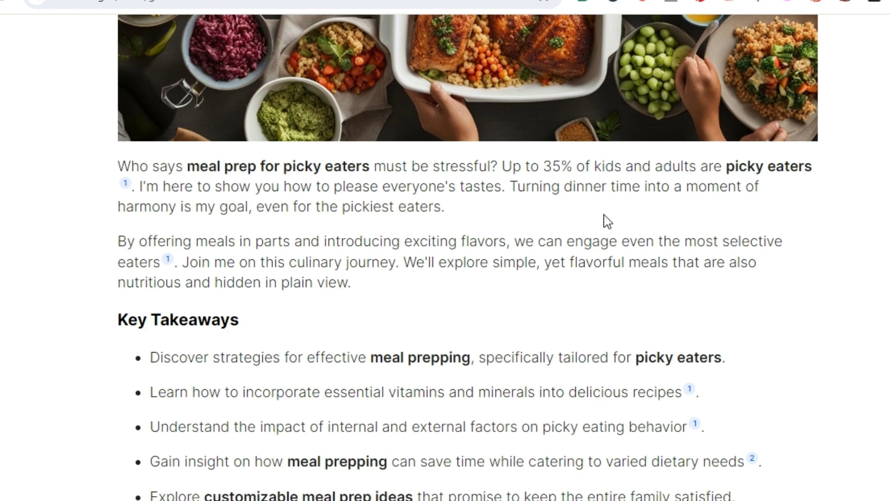
{"action": "scroll", "coordinate": [594, 232], "scroll_direction": "down", "scroll_amount": 3}
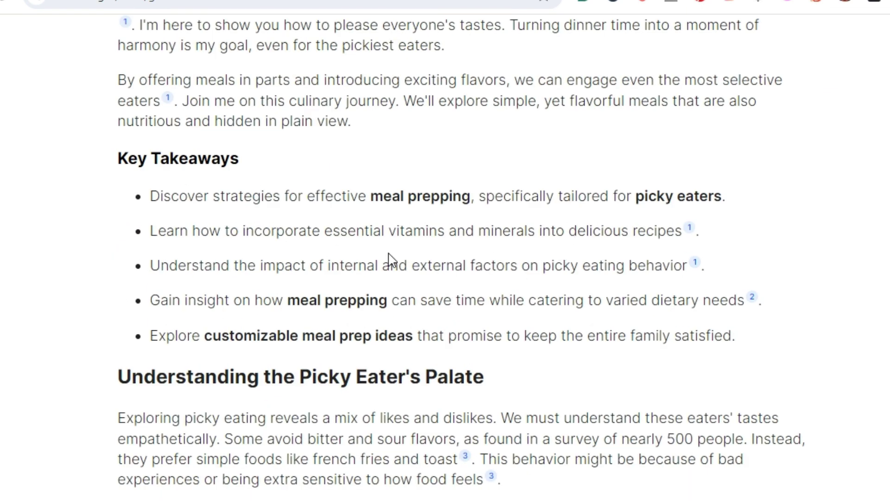
{"action": "scroll", "coordinate": [399, 274], "scroll_direction": "down", "scroll_amount": 5}
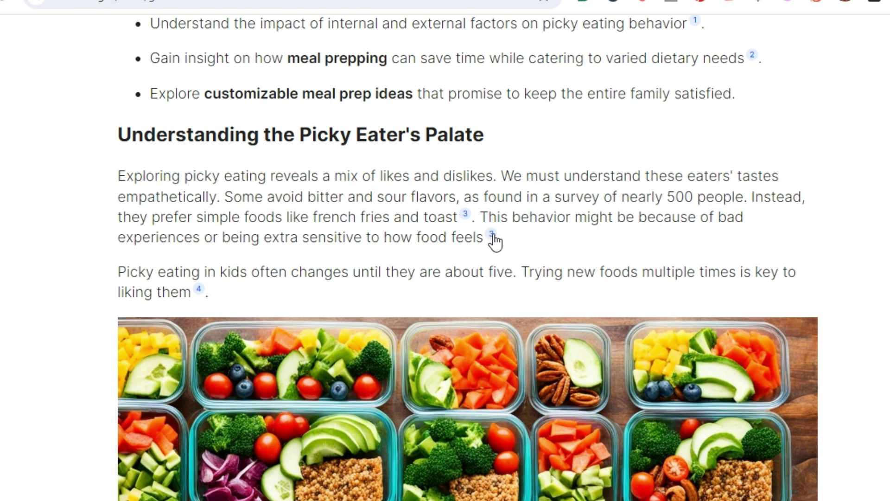
{"action": "scroll", "coordinate": [479, 237], "scroll_direction": "down", "scroll_amount": 1}
{"action": "scroll", "coordinate": [480, 237], "scroll_direction": "down", "scroll_amount": 6}
{"action": "scroll", "coordinate": [475, 236], "scroll_direction": "up", "scroll_amount": 2}
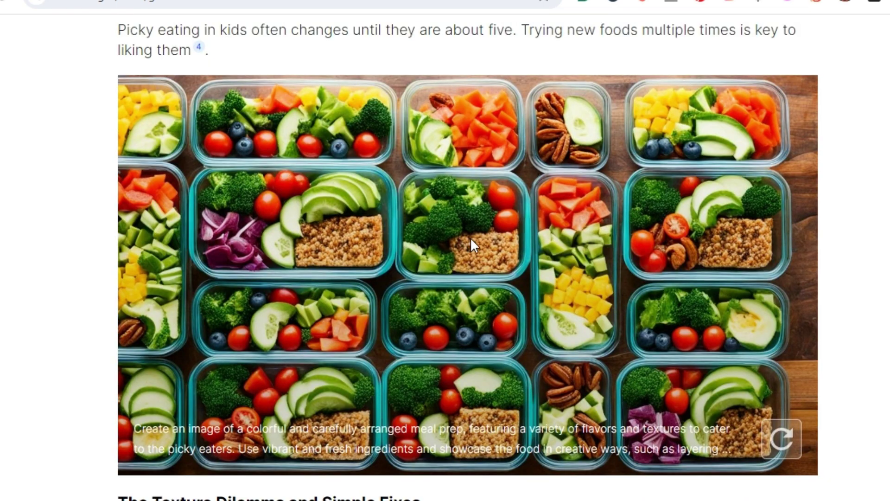
{"action": "scroll", "coordinate": [180, 290], "scroll_direction": "down", "scroll_amount": 9}
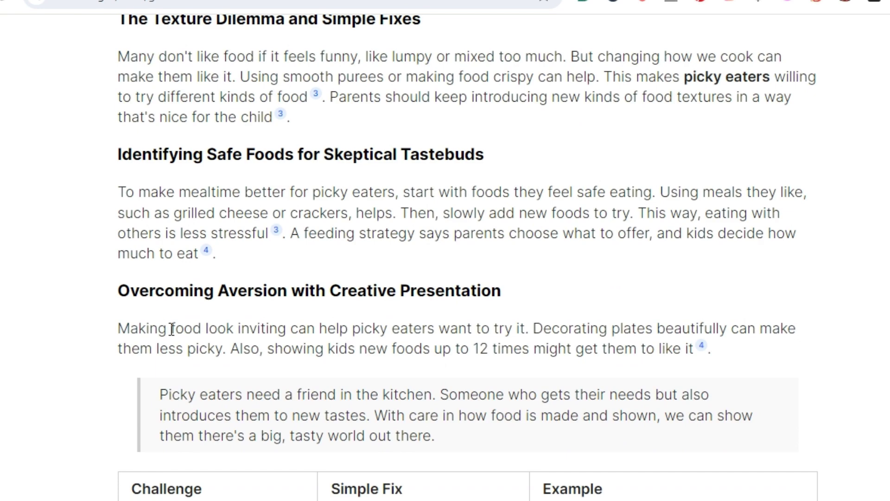
{"action": "scroll", "coordinate": [174, 334], "scroll_direction": "down", "scroll_amount": 4}
{"action": "scroll", "coordinate": [540, 395], "scroll_direction": "down", "scroll_amount": 10}
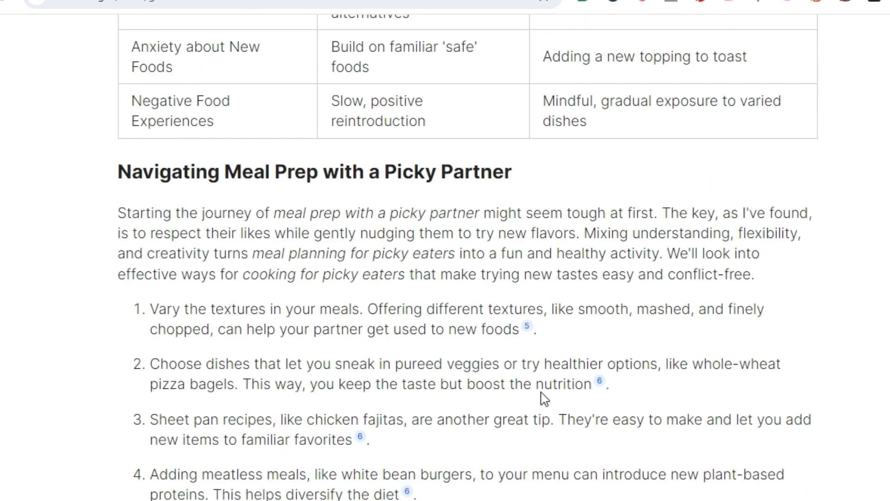
{"action": "scroll", "coordinate": [541, 391], "scroll_direction": "down", "scroll_amount": 8}
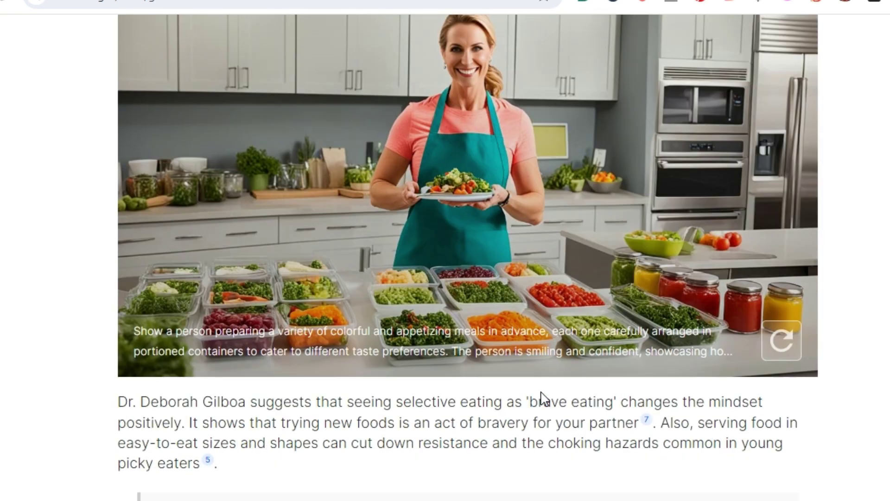
{"action": "scroll", "coordinate": [542, 391], "scroll_direction": "down", "scroll_amount": 16}
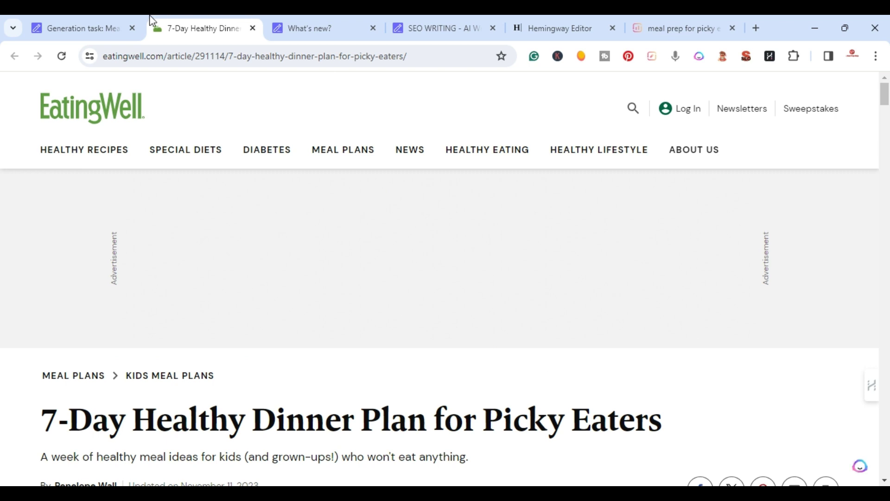
- Return to the generated article and scroll down to its Source Links and back
{"action": "left_click", "coordinate": [81, 21]}
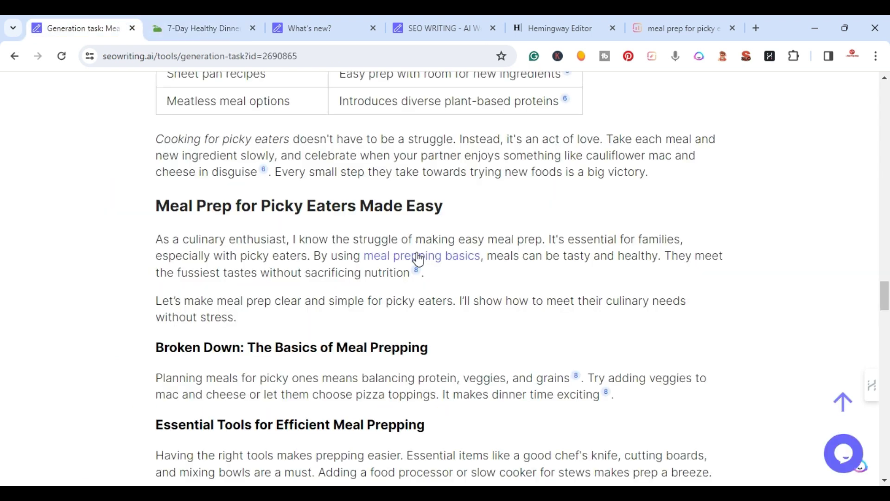
{"action": "scroll", "coordinate": [489, 294], "scroll_direction": "down", "scroll_amount": 1}
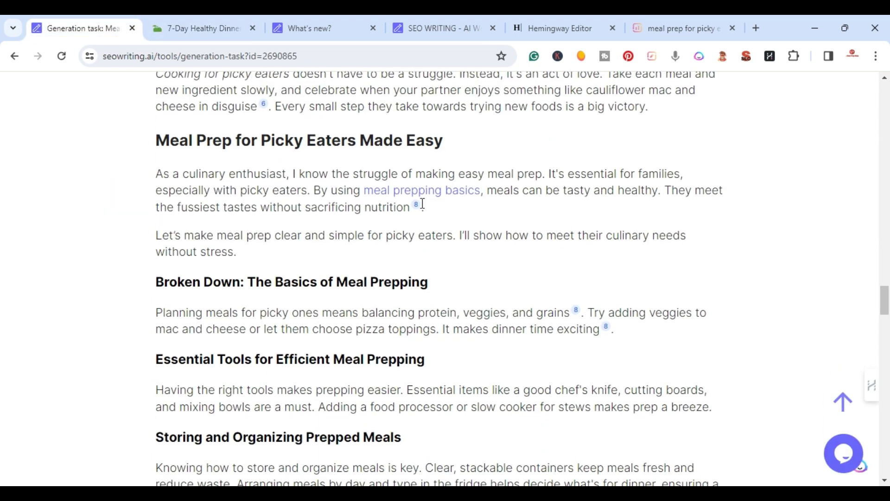
{"action": "scroll", "coordinate": [420, 211], "scroll_direction": "down", "scroll_amount": 7}
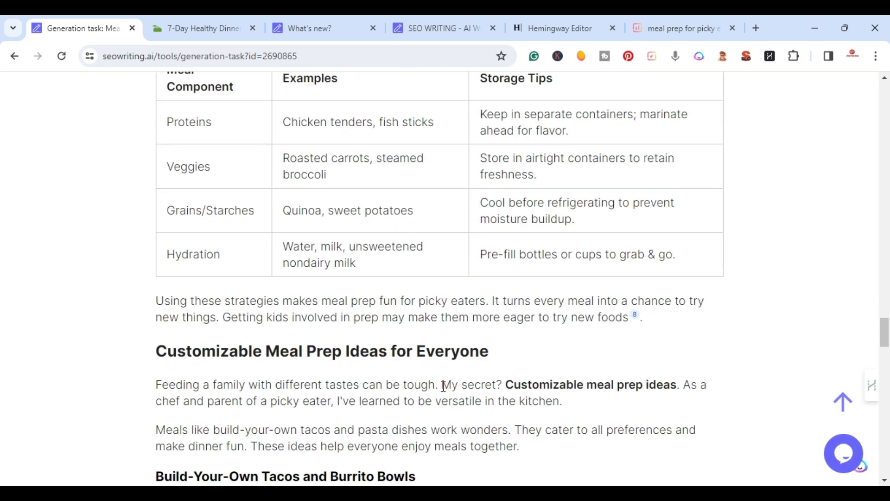
{"action": "scroll", "coordinate": [443, 386], "scroll_direction": "down", "scroll_amount": 20}
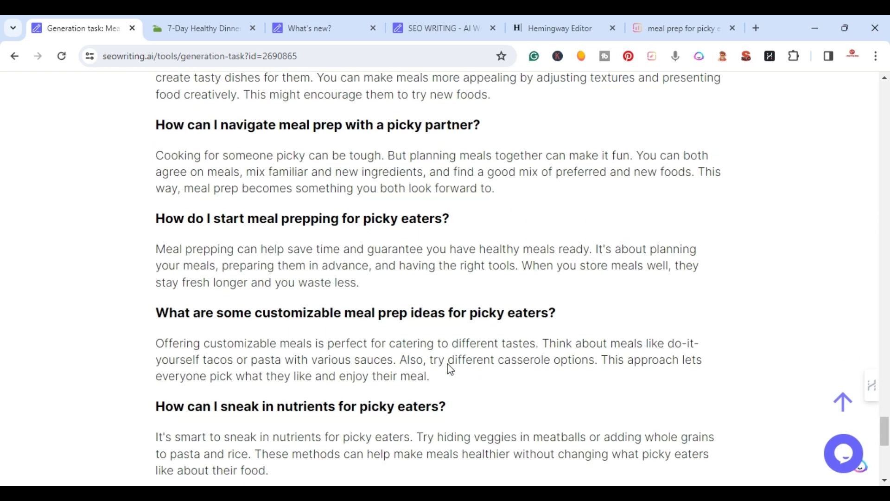
{"action": "scroll", "coordinate": [448, 368], "scroll_direction": "down", "scroll_amount": 3}
{"action": "scroll", "coordinate": [449, 370], "scroll_direction": "up", "scroll_amount": 3}
{"action": "scroll", "coordinate": [450, 370], "scroll_direction": "down", "scroll_amount": 4}
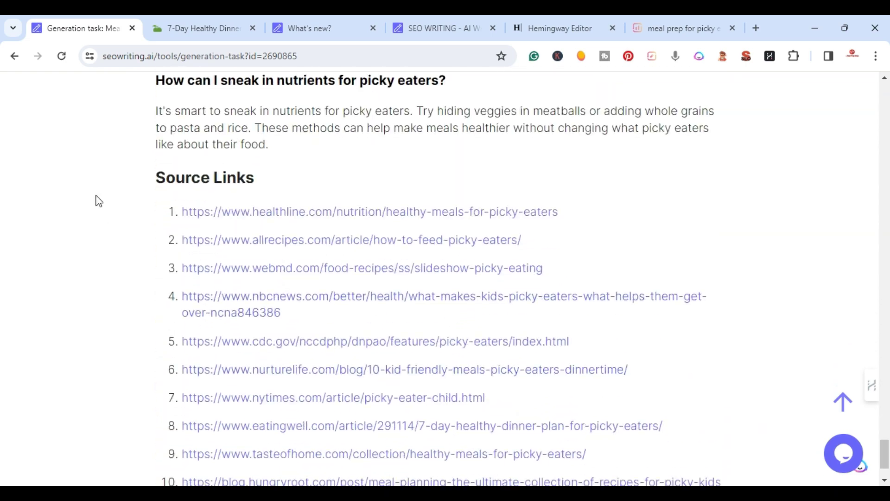
{"action": "scroll", "coordinate": [220, 200], "scroll_direction": "down", "scroll_amount": 2}
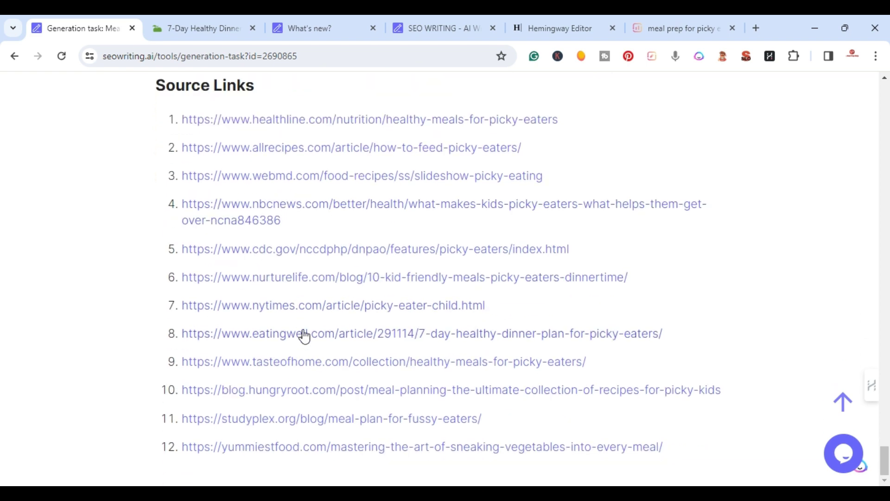
{"action": "scroll", "coordinate": [305, 336], "scroll_direction": "up", "scroll_amount": 8}
{"action": "scroll", "coordinate": [308, 332], "scroll_direction": "up", "scroll_amount": 8}
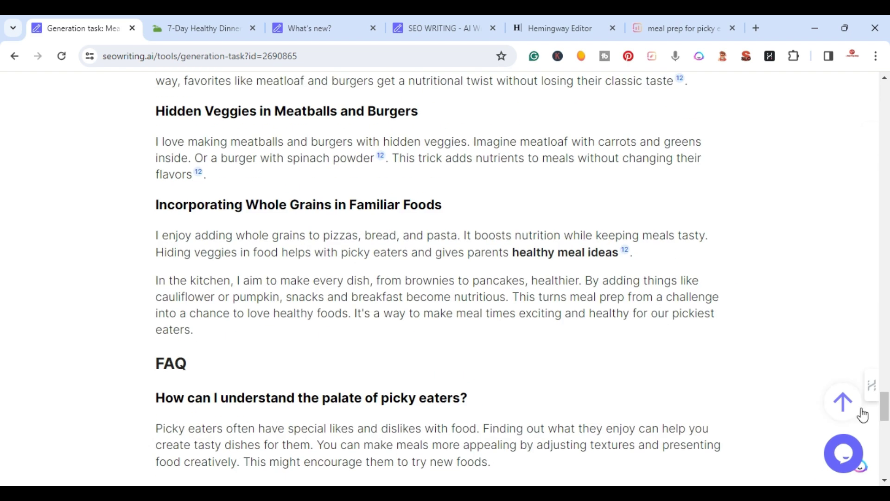
- Select the article text from 'Who says' through the Picky Eater's Palate section
{"action": "left_click_drag", "start_coordinate": [885, 403], "coordinate": [884, 182]}
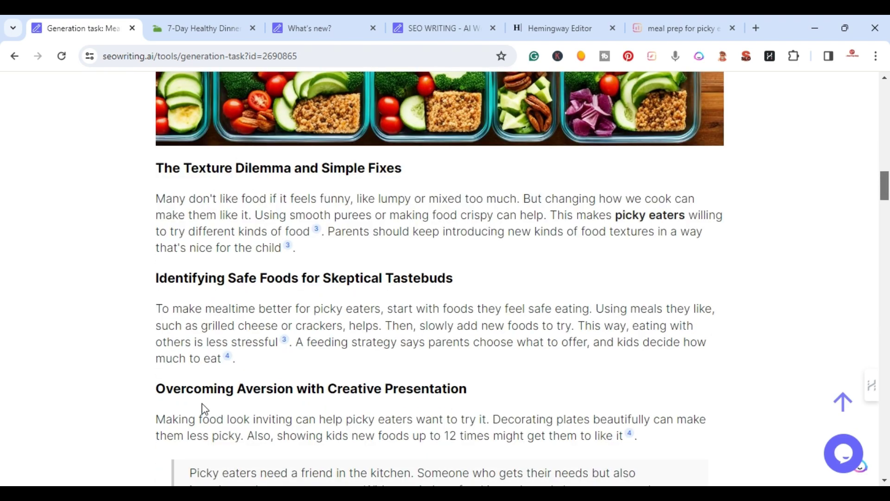
{"action": "scroll", "coordinate": [204, 409], "scroll_direction": "up", "scroll_amount": 15}
{"action": "scroll", "coordinate": [204, 409], "scroll_direction": "up", "scroll_amount": 2}
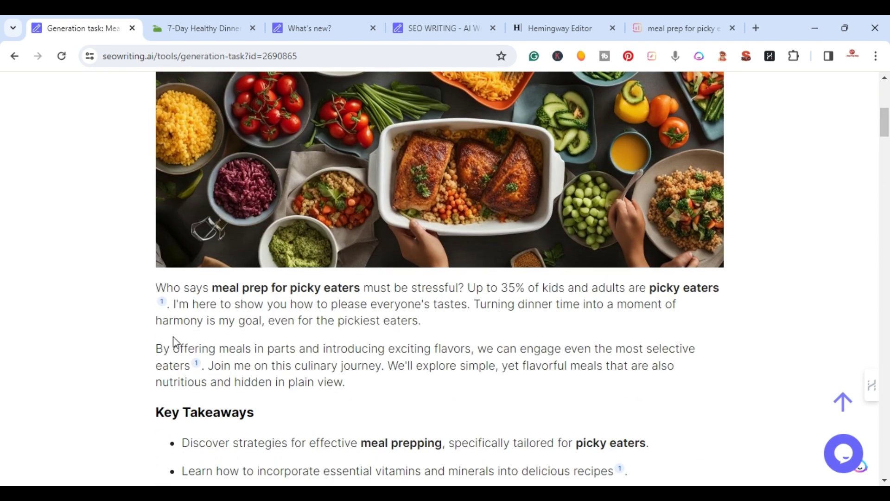
{"action": "left_click_drag", "start_coordinate": [158, 287], "coordinate": [402, 202]}
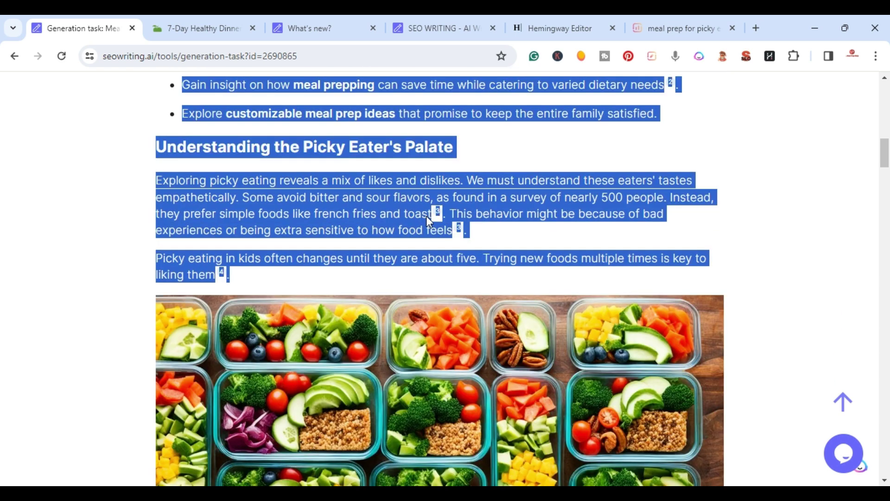
- Paste the article excerpt into Hemingway Editor and review its Grade 8, 240-word readability score
{"action": "left_click", "coordinate": [537, 28]}
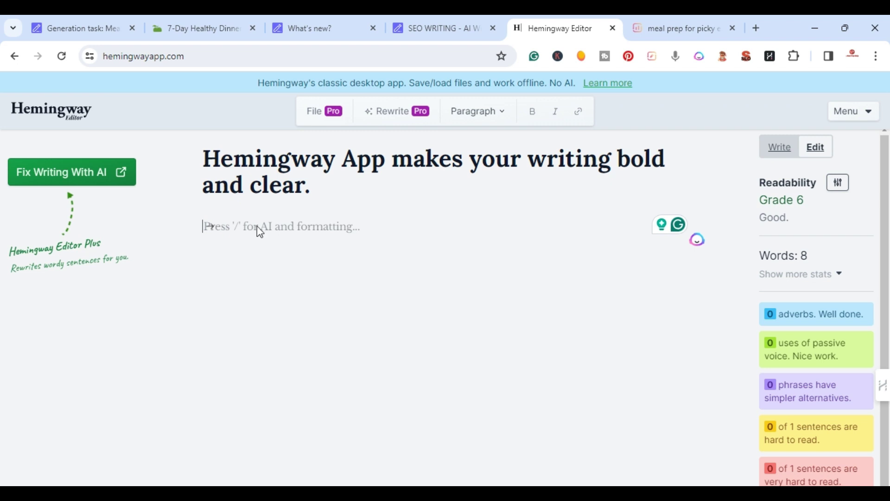
{"action": "key", "text": "ctrl+v"}
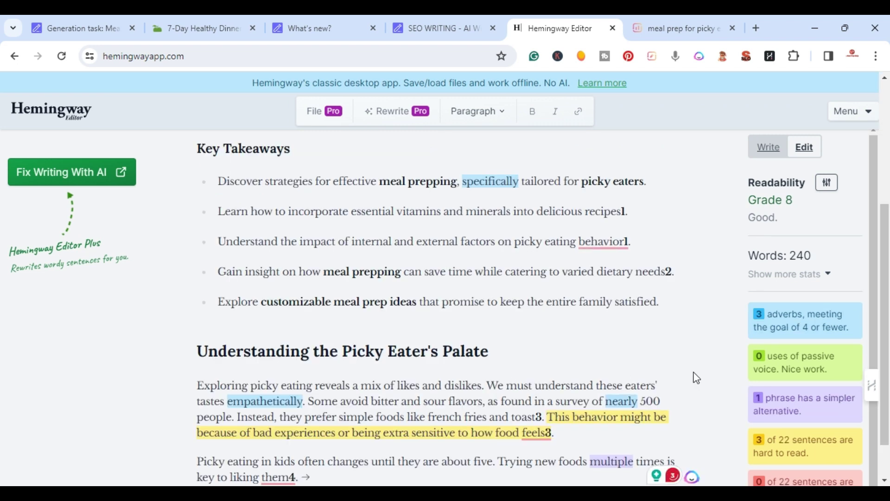
{"action": "scroll", "coordinate": [754, 347], "scroll_direction": "up", "scroll_amount": 4}
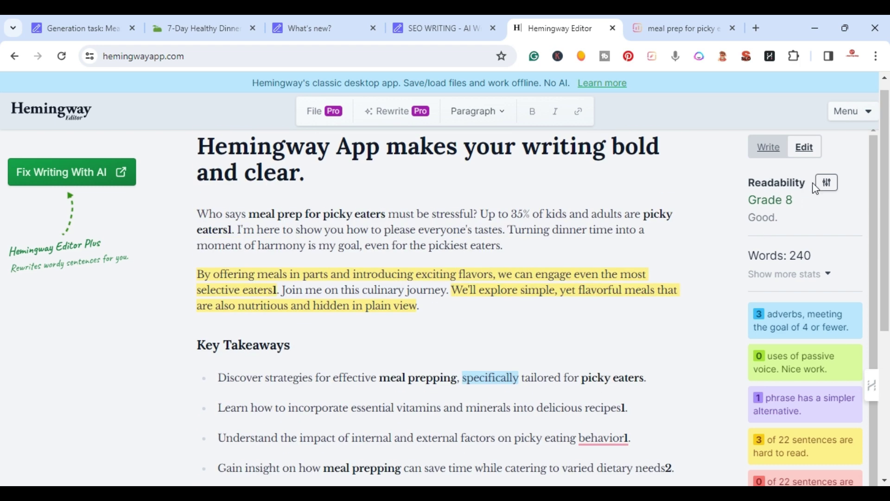
{"action": "left_click", "coordinate": [458, 319]}
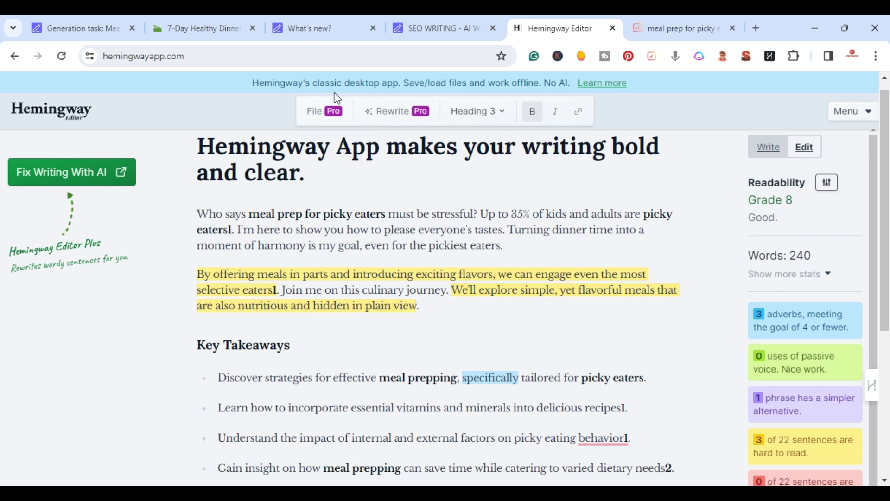
- Clear the text selection in the generated article and scroll back toward the top
{"action": "left_click", "coordinate": [421, 18]}
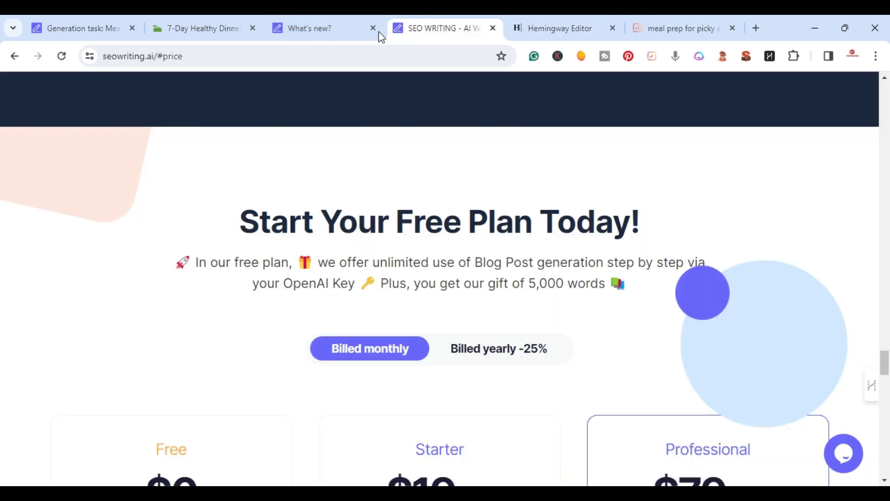
{"action": "left_click", "coordinate": [79, 21]}
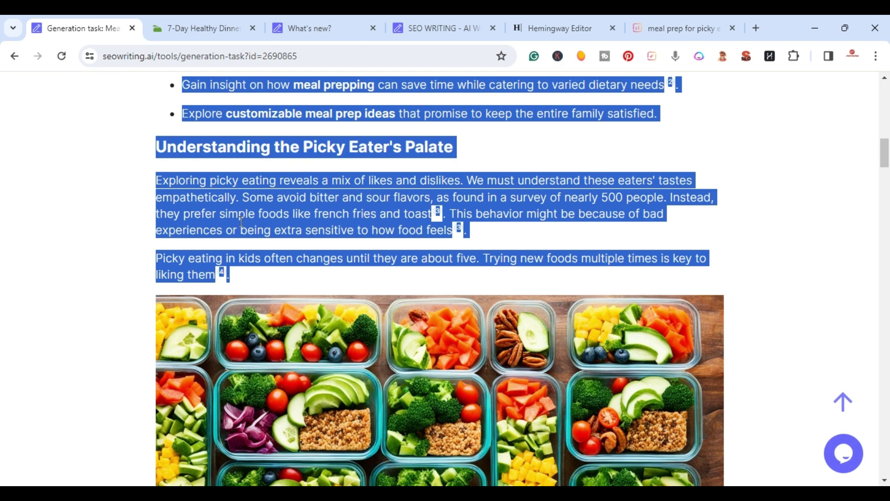
{"action": "left_click", "coordinate": [76, 258]}
{"action": "scroll", "coordinate": [113, 264], "scroll_direction": "up", "scroll_amount": 5}
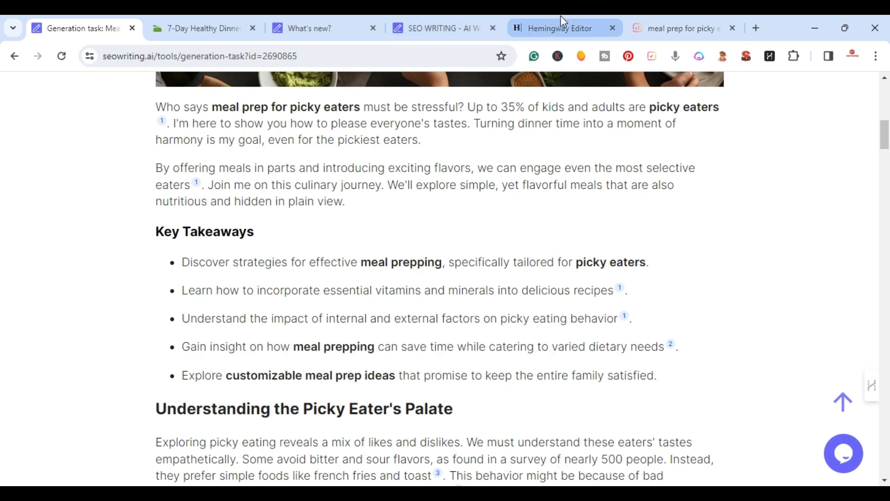
- Copy the whole generated article and bring up the empty Surfer content editor
{"action": "left_click", "coordinate": [678, 28]}
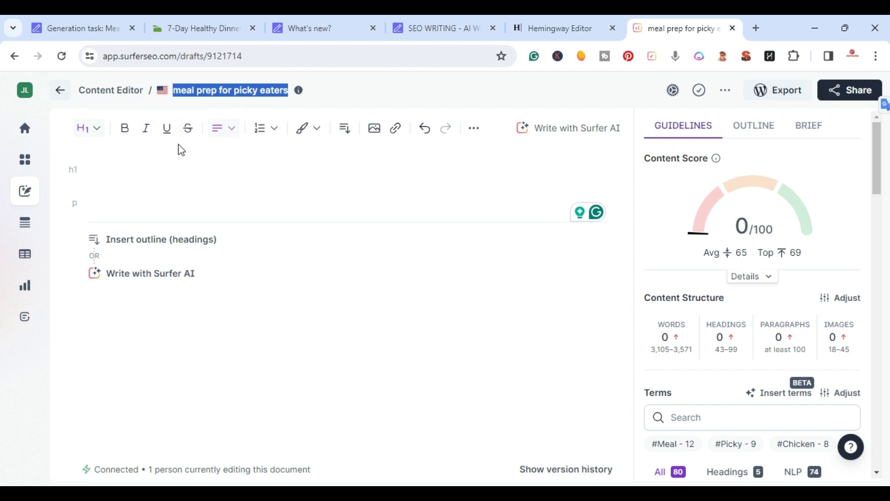
{"action": "left_click", "coordinate": [72, 27]}
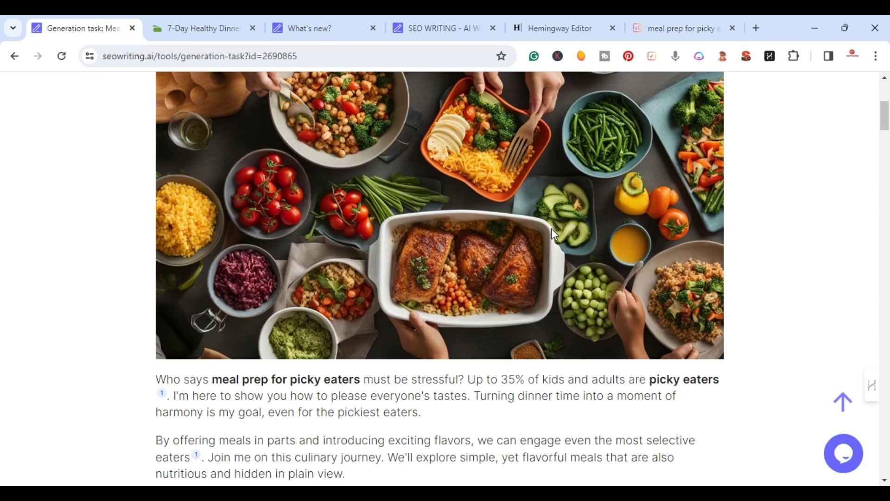
{"action": "scroll", "coordinate": [552, 228], "scroll_direction": "up", "scroll_amount": 5}
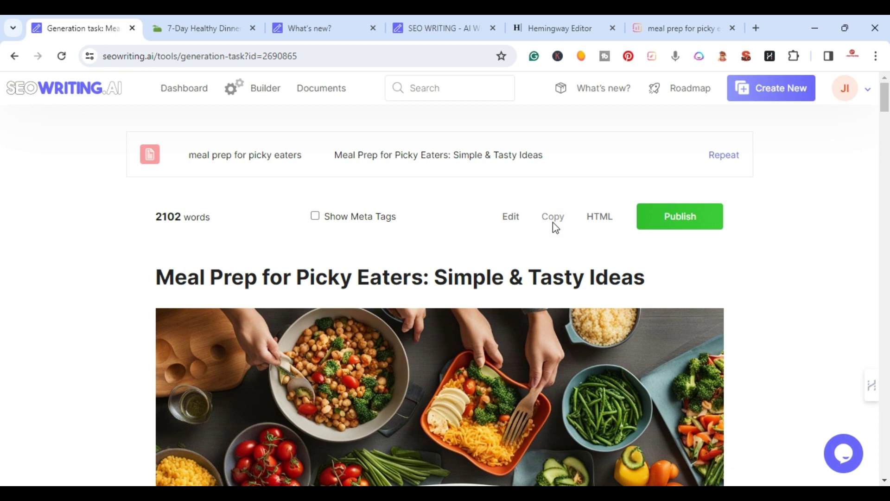
{"action": "left_click", "coordinate": [553, 217]}
{"action": "left_click", "coordinate": [649, 27]}
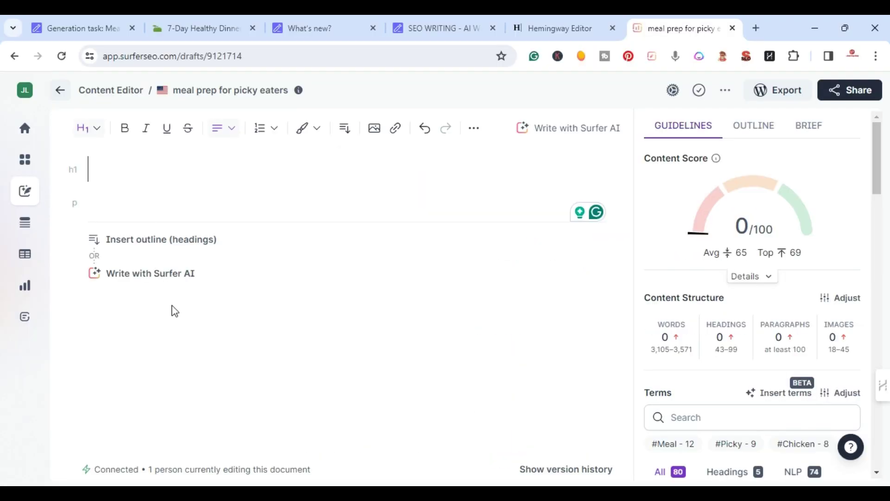
- Paste the full article into Surfer and review its 61/100 score, 1,904 words and terms list
{"action": "key", "text": "ctrl+v"}
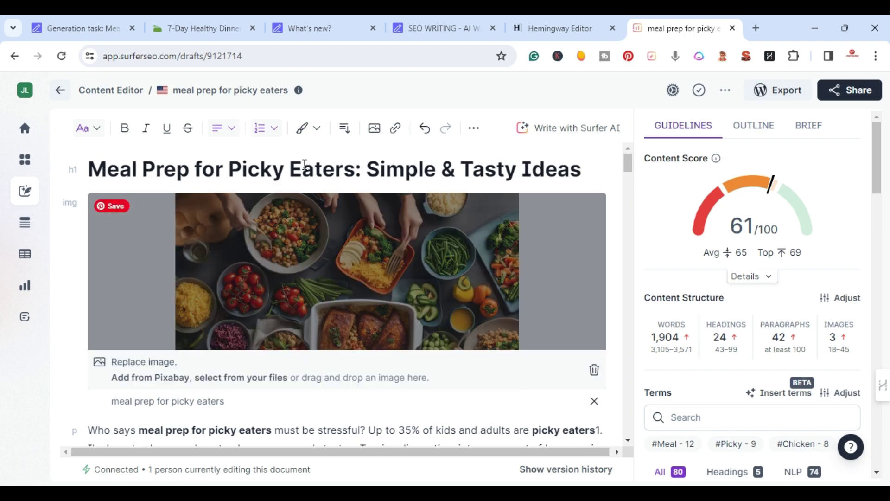
{"action": "mouse_move", "coordinate": [671, 344]}
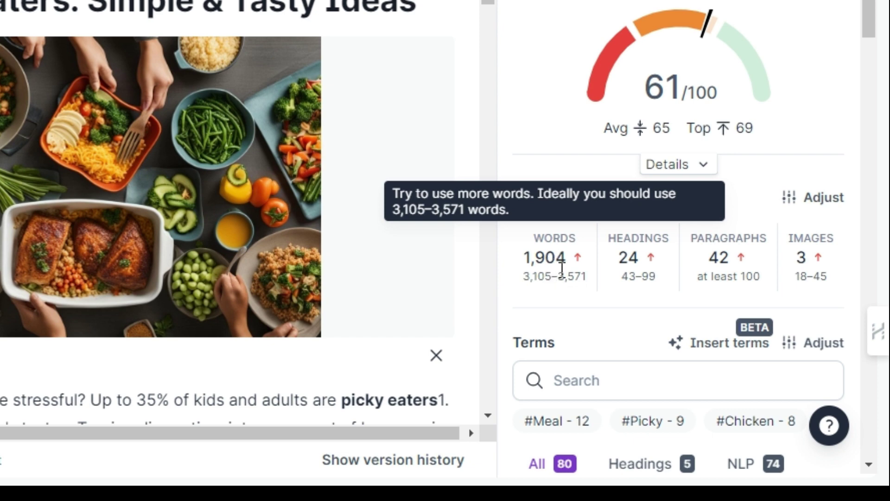
{"action": "mouse_move", "coordinate": [668, 260]}
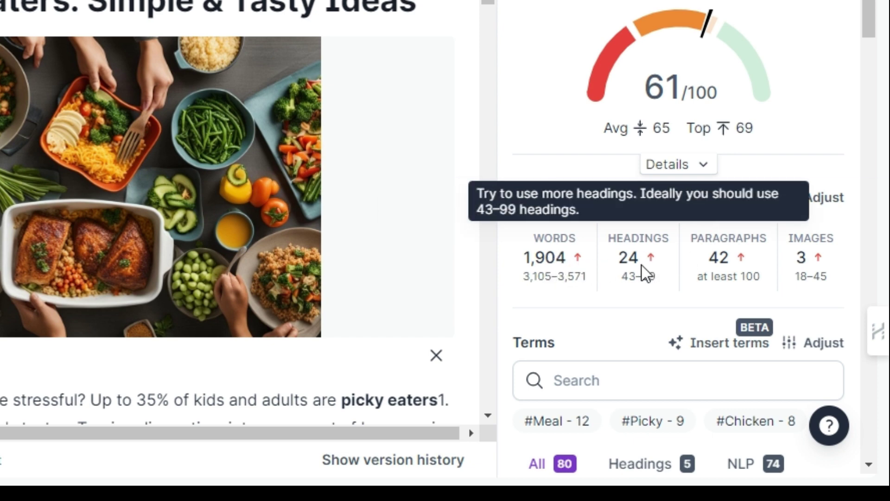
{"action": "mouse_move", "coordinate": [417, 261]}
{"action": "mouse_move", "coordinate": [684, 158]}
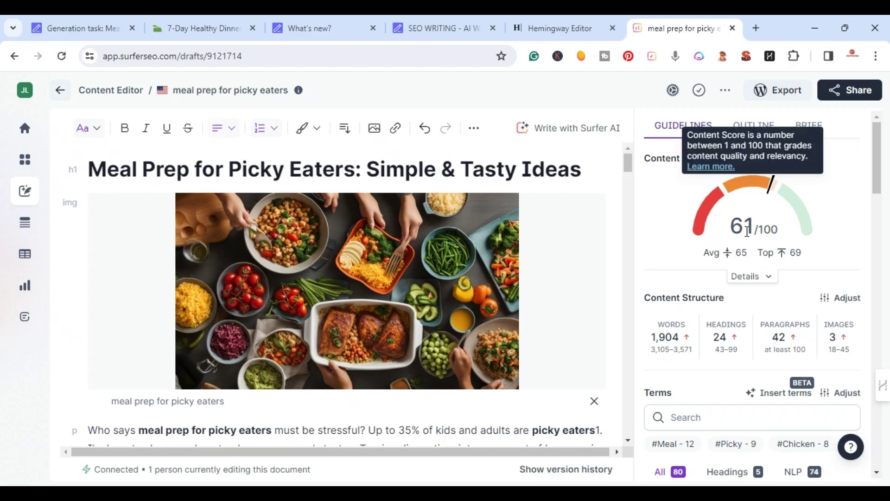
{"action": "scroll", "coordinate": [573, 339], "scroll_direction": "down", "scroll_amount": 8}
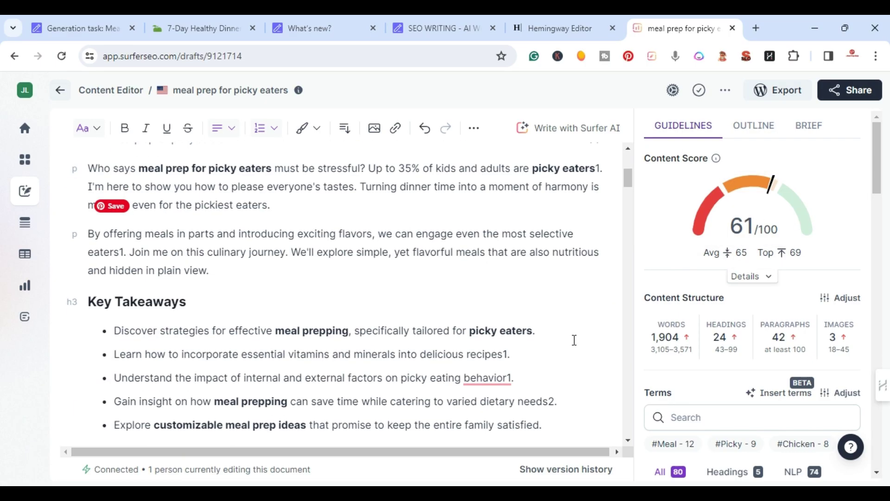
{"action": "scroll", "coordinate": [686, 384], "scroll_direction": "down", "scroll_amount": 4}
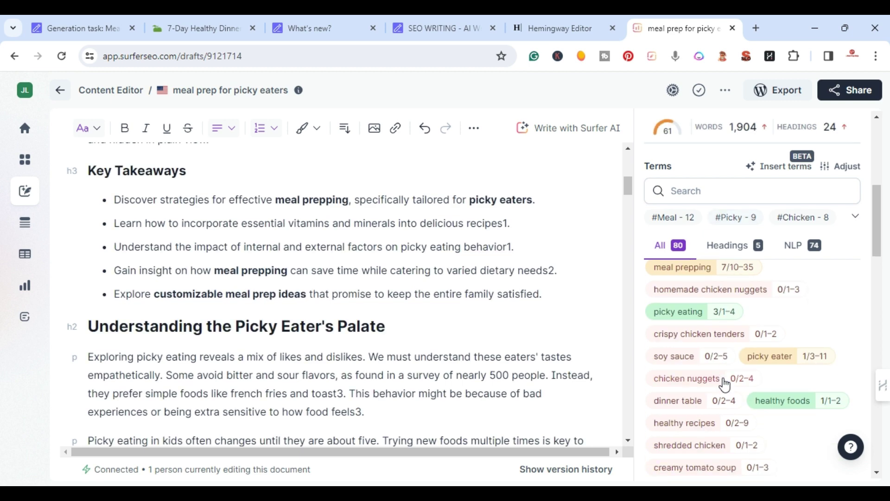
{"action": "scroll", "coordinate": [714, 367], "scroll_direction": "up", "scroll_amount": 4}
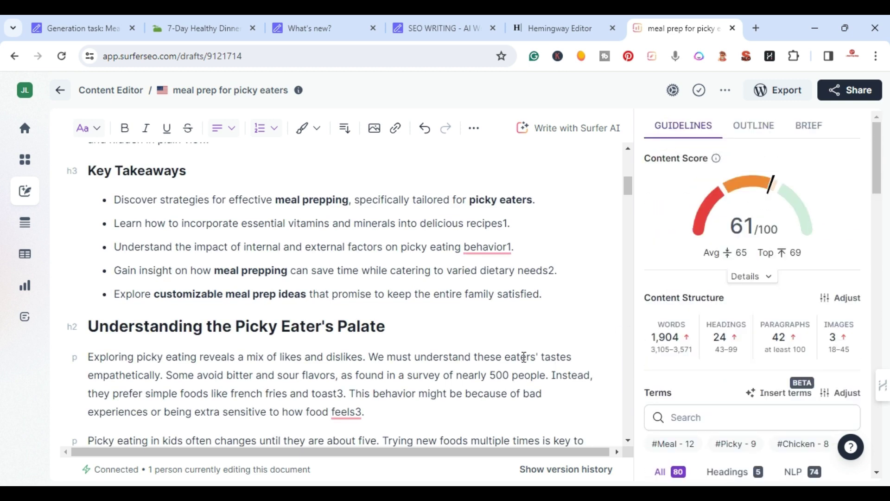
- Revisit the Hemingway result and the article, then open pricing with Free, Starter and Professional plans
{"action": "left_click", "coordinate": [556, 26]}
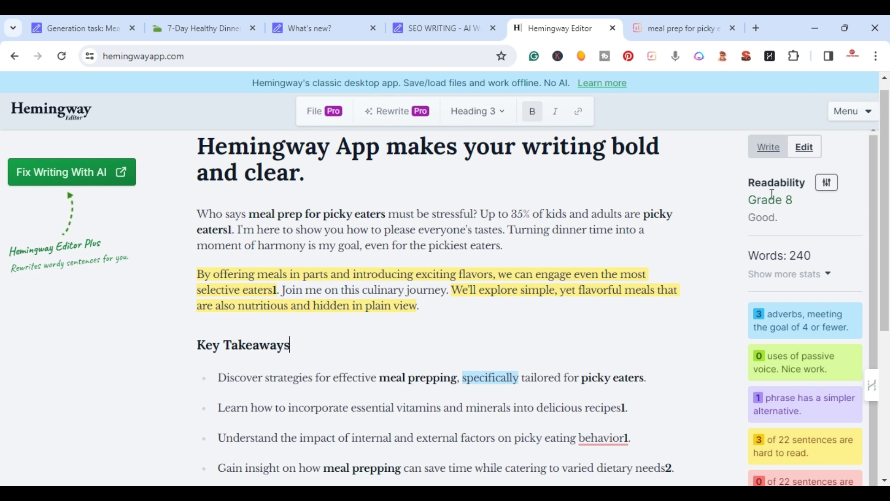
{"action": "left_click", "coordinate": [94, 17]}
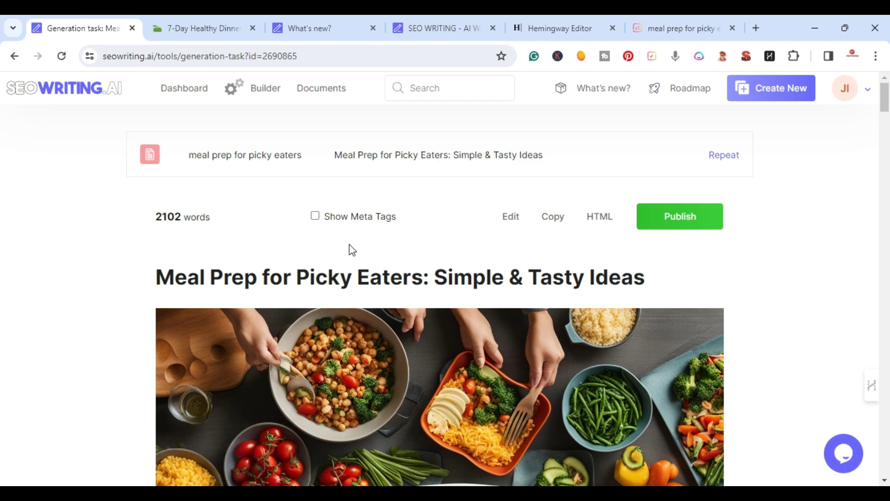
{"action": "scroll", "coordinate": [79, 328], "scroll_direction": "down", "scroll_amount": 3}
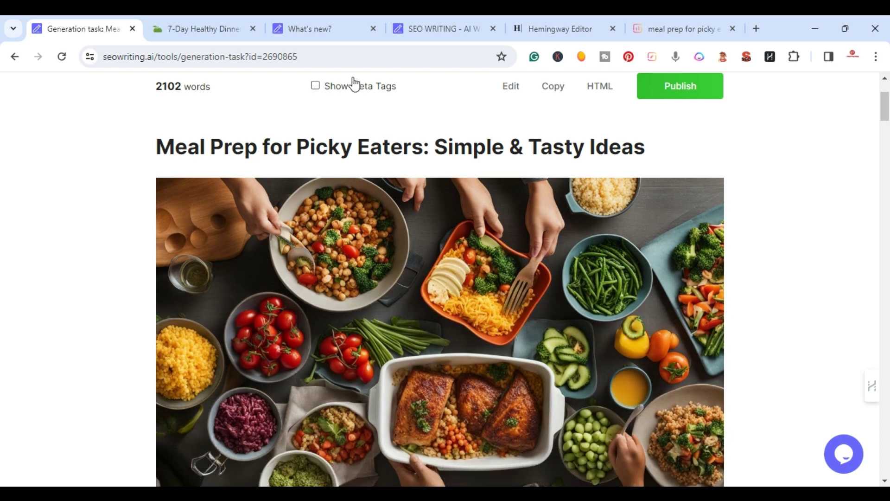
{"action": "left_click", "coordinate": [424, 20]}
{"action": "scroll", "coordinate": [351, 254], "scroll_direction": "down", "scroll_amount": 3}
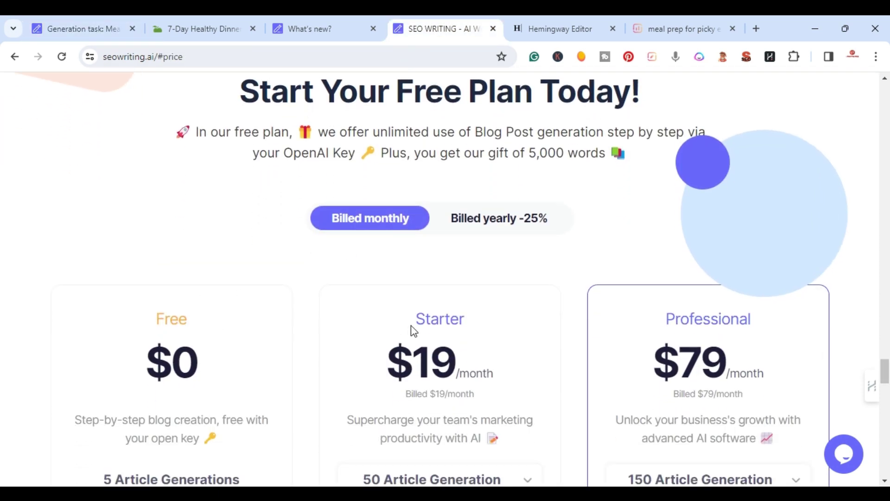
{"action": "scroll", "coordinate": [598, 336], "scroll_direction": "down", "scroll_amount": 1}
{"action": "scroll", "coordinate": [609, 338], "scroll_direction": "up", "scroll_amount": 3}
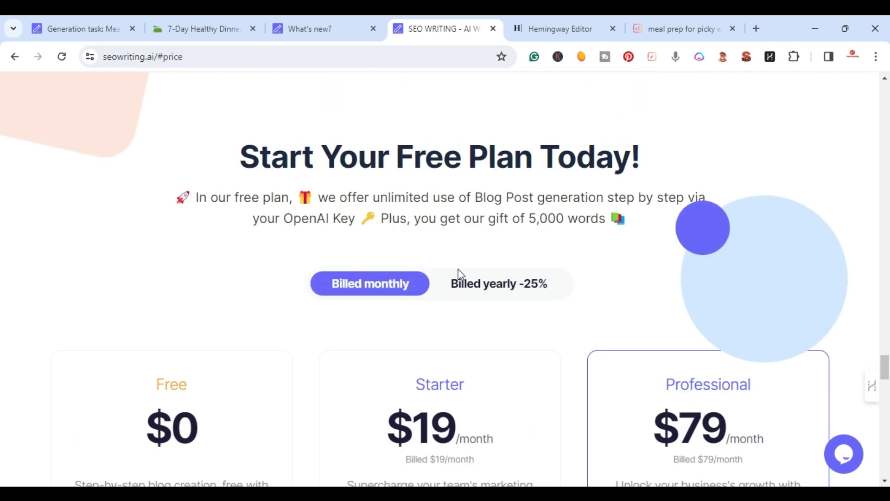
{"action": "scroll", "coordinate": [469, 278], "scroll_direction": "down", "scroll_amount": 3}
{"action": "scroll", "coordinate": [55, 396], "scroll_direction": "down", "scroll_amount": 3}
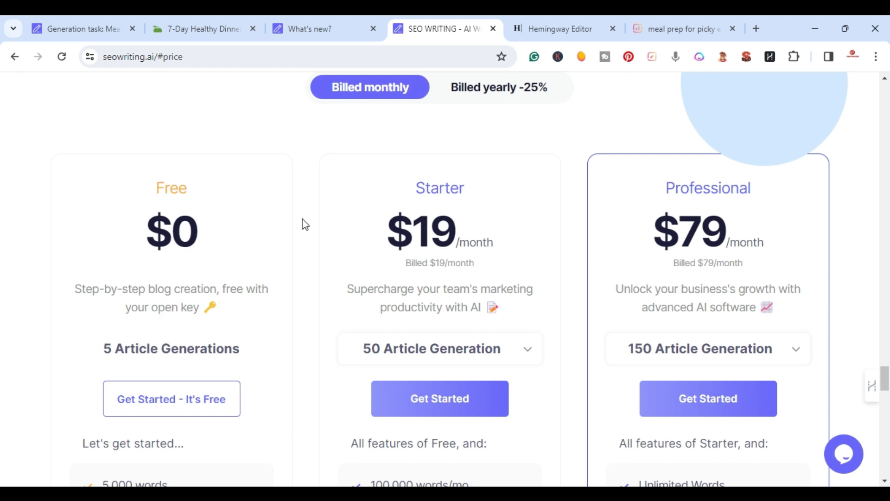
{"action": "scroll", "coordinate": [443, 212], "scroll_direction": "down", "scroll_amount": 5}
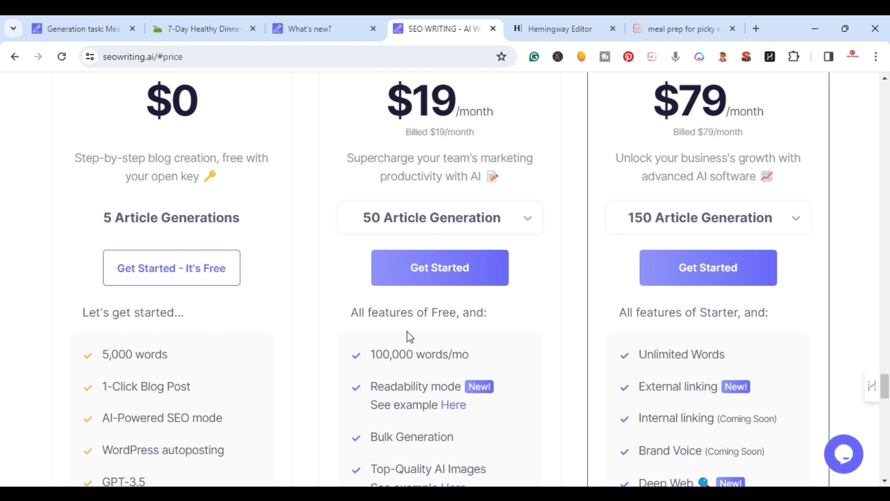
{"action": "scroll", "coordinate": [409, 339], "scroll_direction": "down", "scroll_amount": 3}
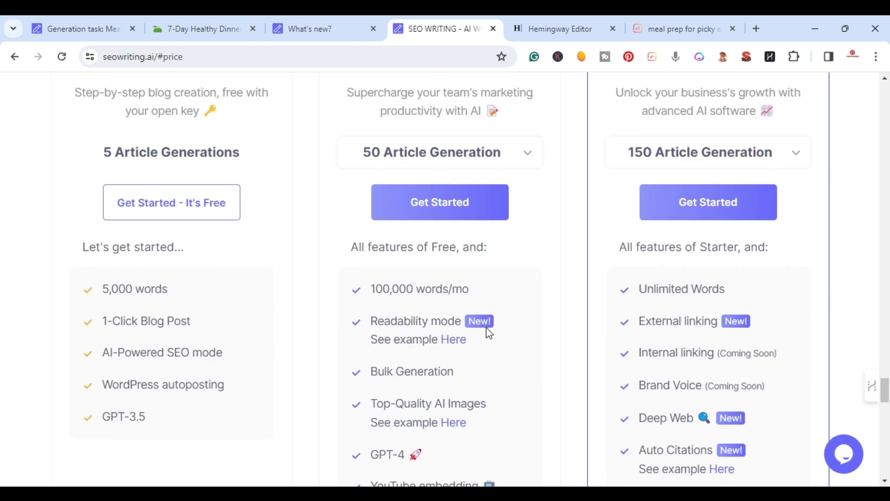
{"action": "scroll", "coordinate": [485, 334], "scroll_direction": "down", "scroll_amount": 2}
{"action": "scroll", "coordinate": [482, 334], "scroll_direction": "down", "scroll_amount": 2}
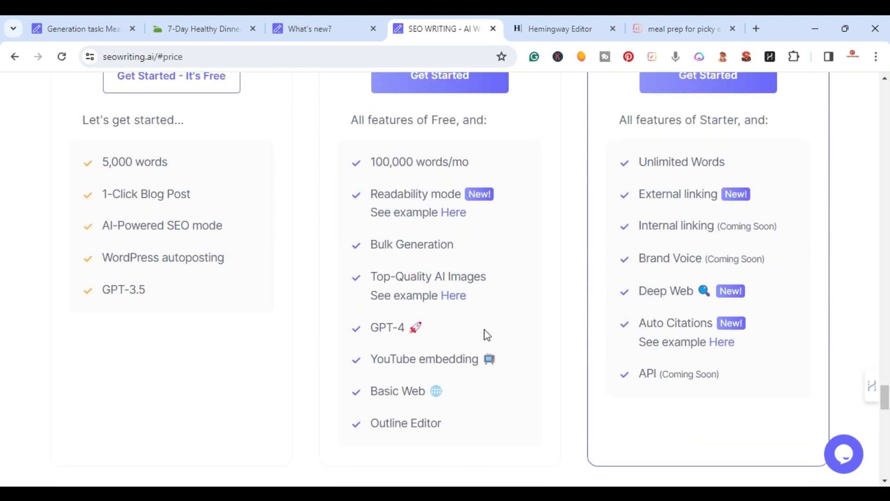
{"action": "scroll", "coordinate": [483, 336], "scroll_direction": "up", "scroll_amount": 3}
{"action": "scroll", "coordinate": [474, 332], "scroll_direction": "up", "scroll_amount": 2}
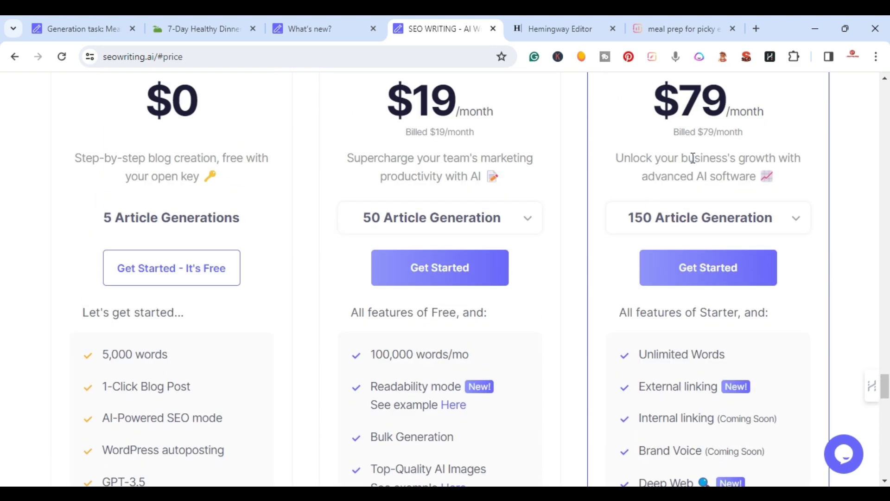
{"action": "scroll", "coordinate": [688, 195], "scroll_direction": "up", "scroll_amount": 4}
{"action": "scroll", "coordinate": [689, 248], "scroll_direction": "down", "scroll_amount": 2}
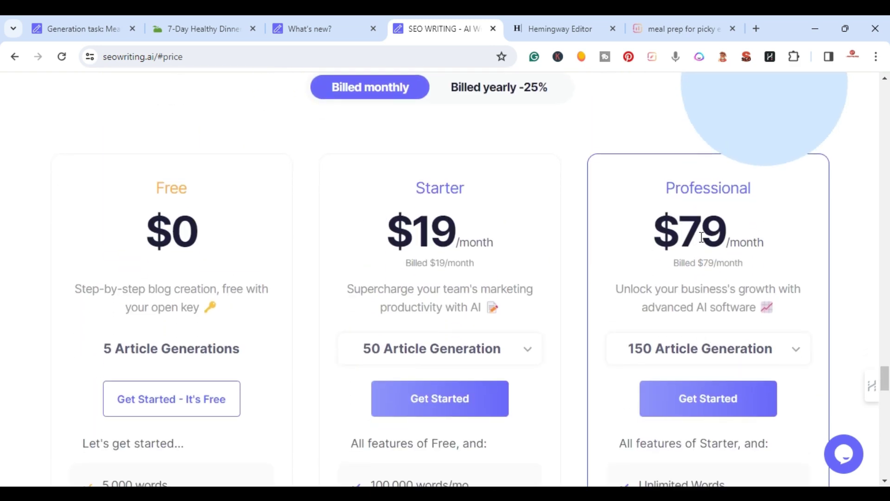
{"action": "scroll", "coordinate": [711, 232], "scroll_direction": "down", "scroll_amount": 4}
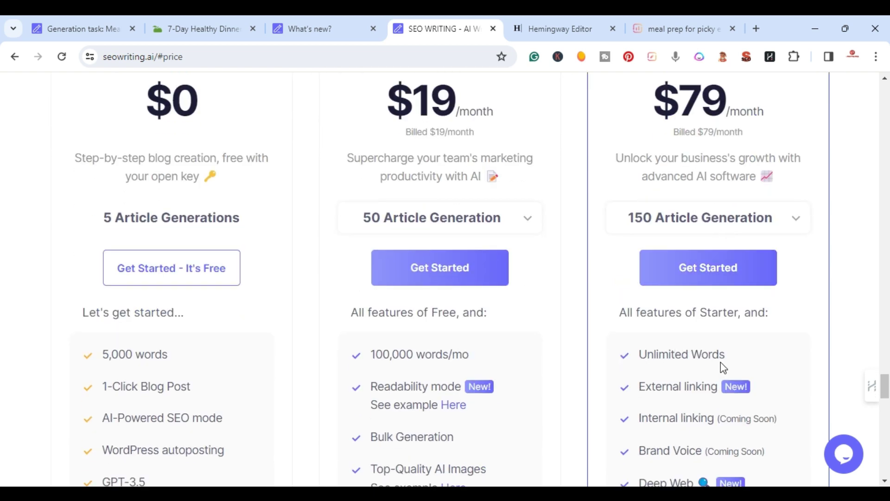
{"action": "scroll", "coordinate": [701, 364], "scroll_direction": "down", "scroll_amount": 2}
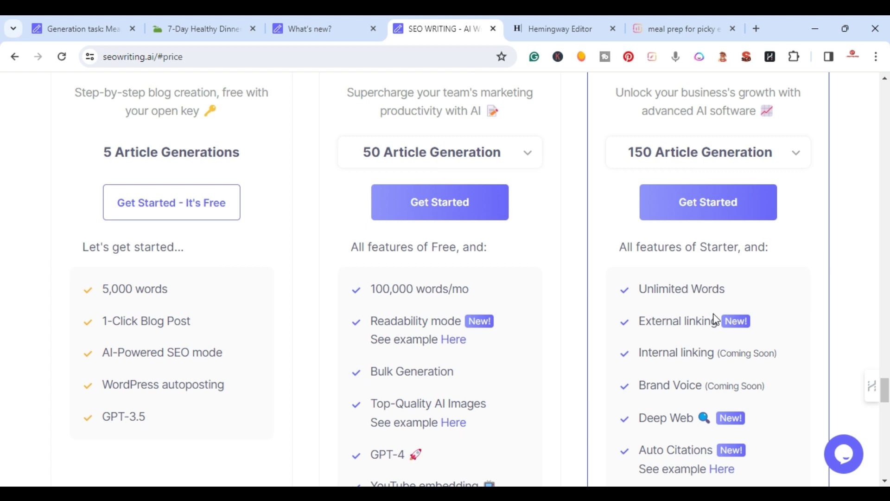
{"action": "scroll", "coordinate": [717, 320], "scroll_direction": "down", "scroll_amount": 2}
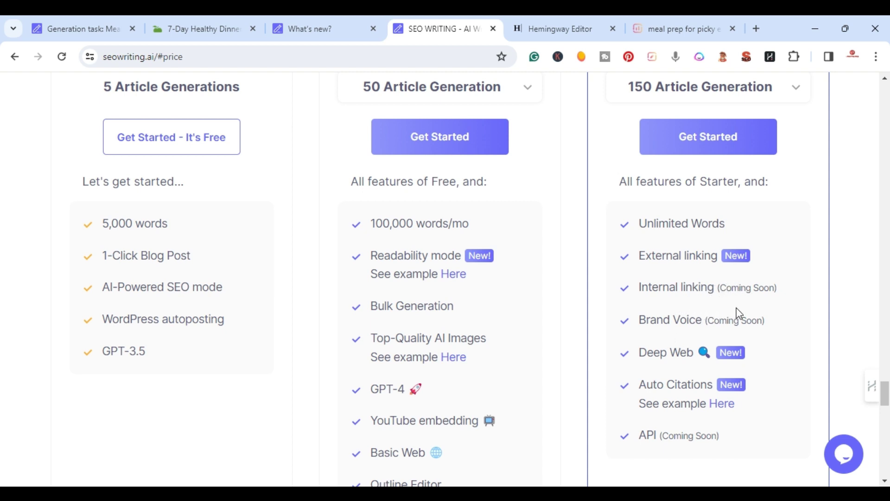
{"action": "scroll", "coordinate": [721, 330], "scroll_direction": "up", "scroll_amount": 1}
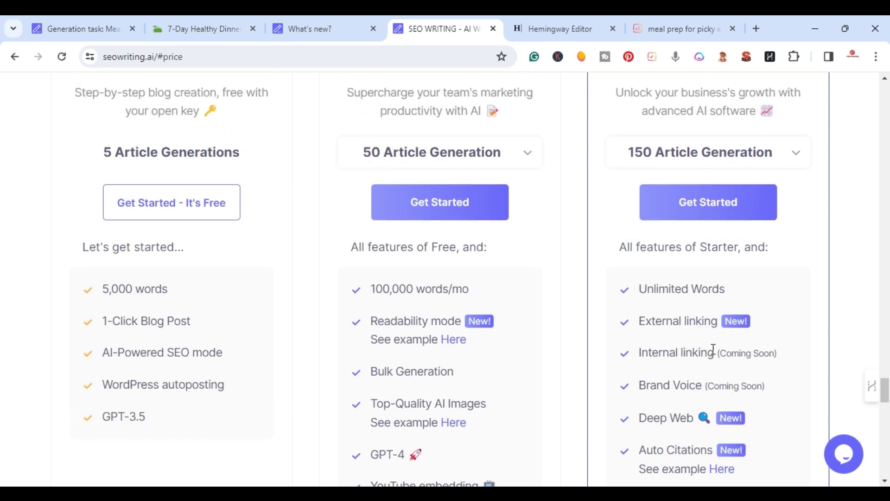
{"action": "scroll", "coordinate": [721, 351], "scroll_direction": "up", "scroll_amount": 2}
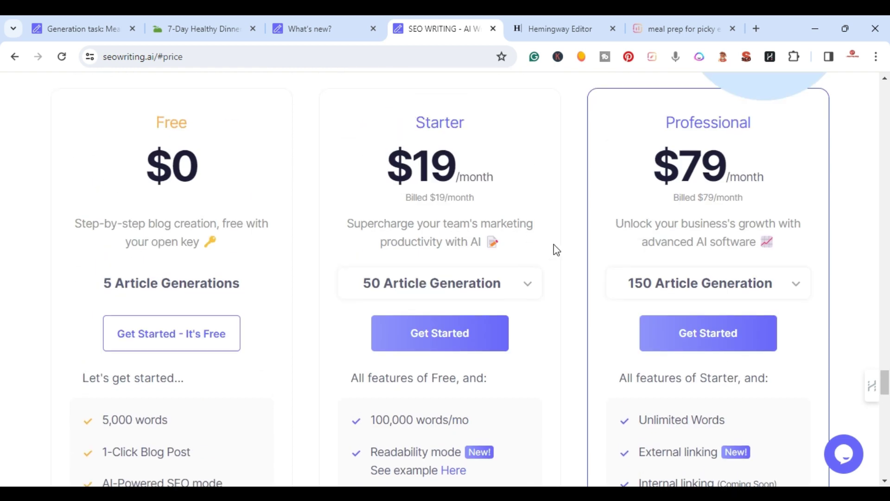
{"action": "scroll", "coordinate": [557, 259], "scroll_direction": "up", "scroll_amount": 2}
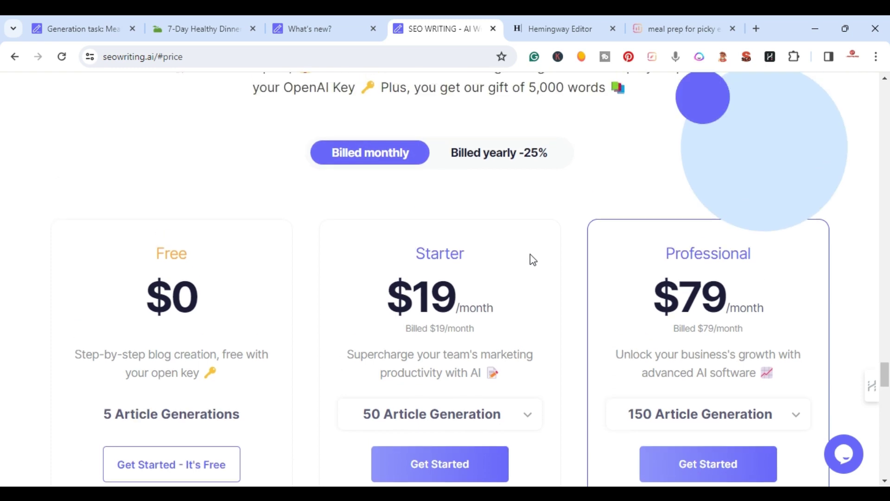
{"action": "scroll", "coordinate": [490, 276], "scroll_direction": "up", "scroll_amount": 2}
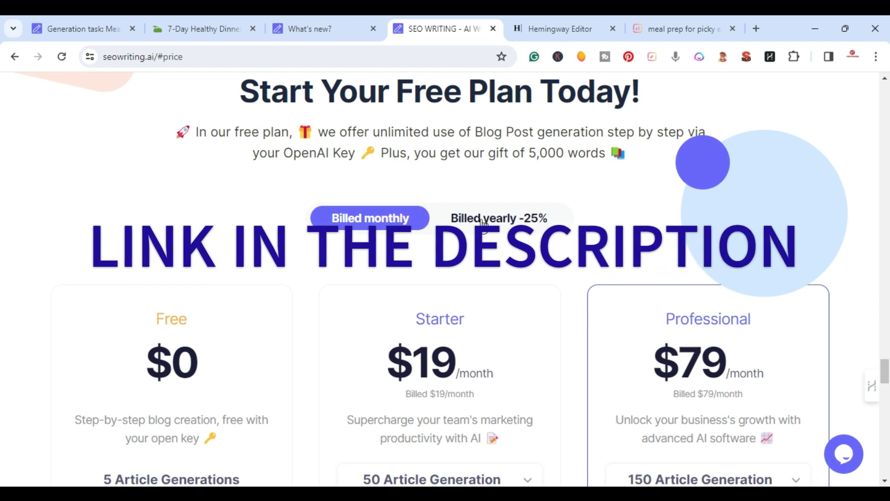
- Switch pricing to yearly billing, showing Starter at $14 and Professional at $59 per month
{"action": "left_click", "coordinate": [484, 223]}
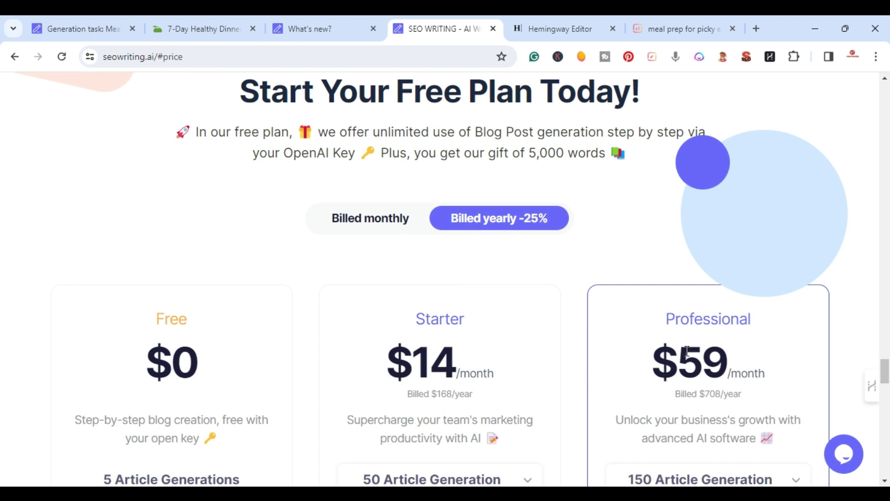
{"action": "scroll", "coordinate": [687, 351], "scroll_direction": "up", "scroll_amount": 5}
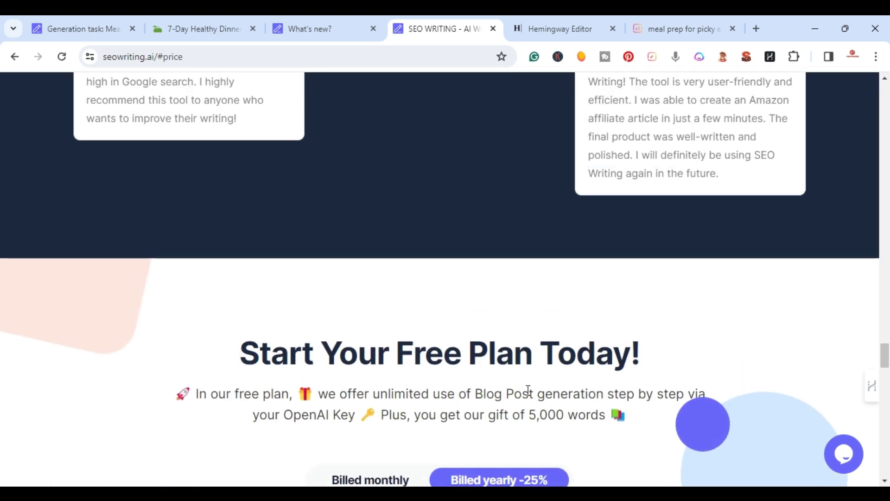
{"action": "scroll", "coordinate": [459, 352], "scroll_direction": "up", "scroll_amount": 8}
- Return to the generated meal-prep article and scroll to its Key Takeaways list
{"action": "left_click", "coordinate": [79, 25]}
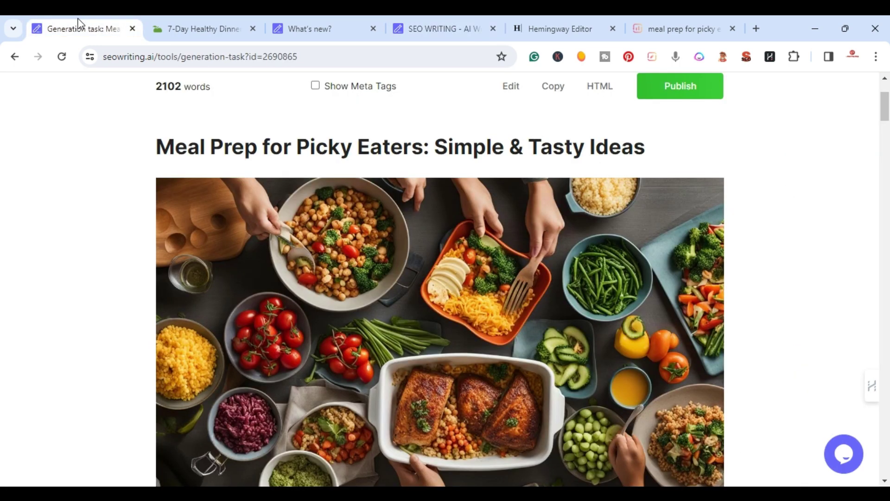
{"action": "mouse_move", "coordinate": [404, 281]}
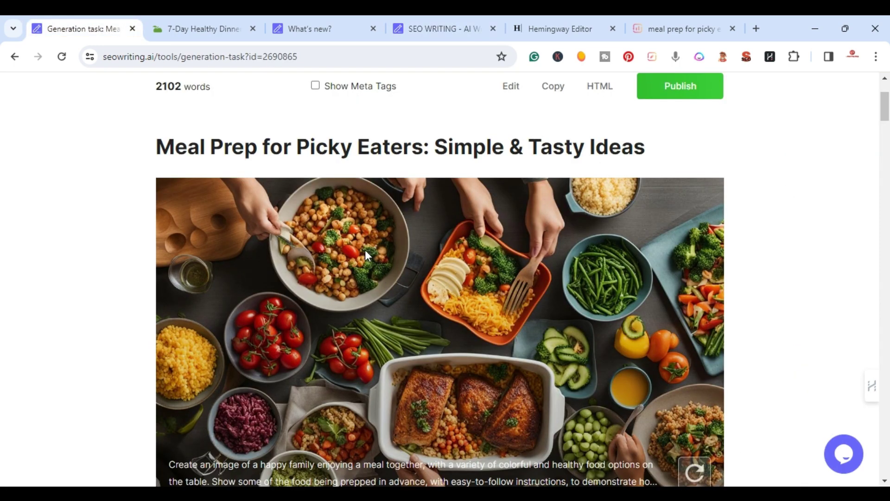
{"action": "scroll", "coordinate": [357, 318], "scroll_direction": "down", "scroll_amount": 8}
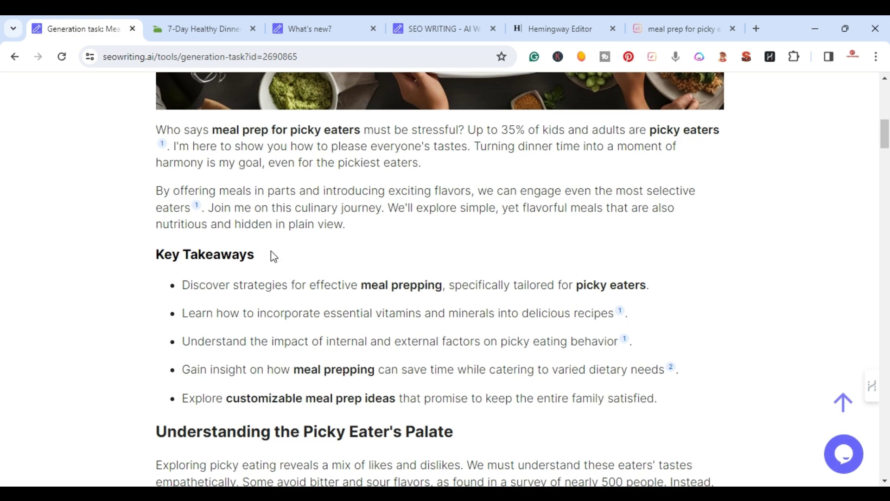